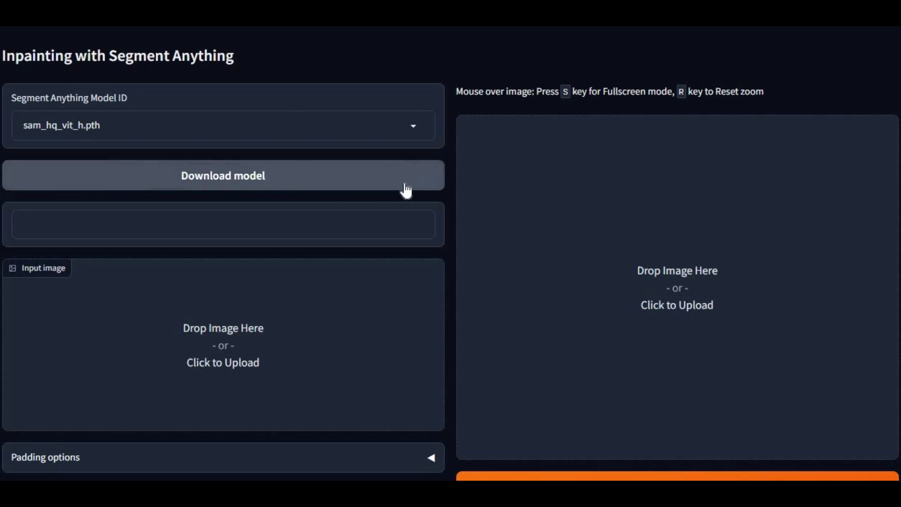
Scroll through the Inpaint Anything web UI and its example portrait results.
scroll(416, 224, "down", 10)
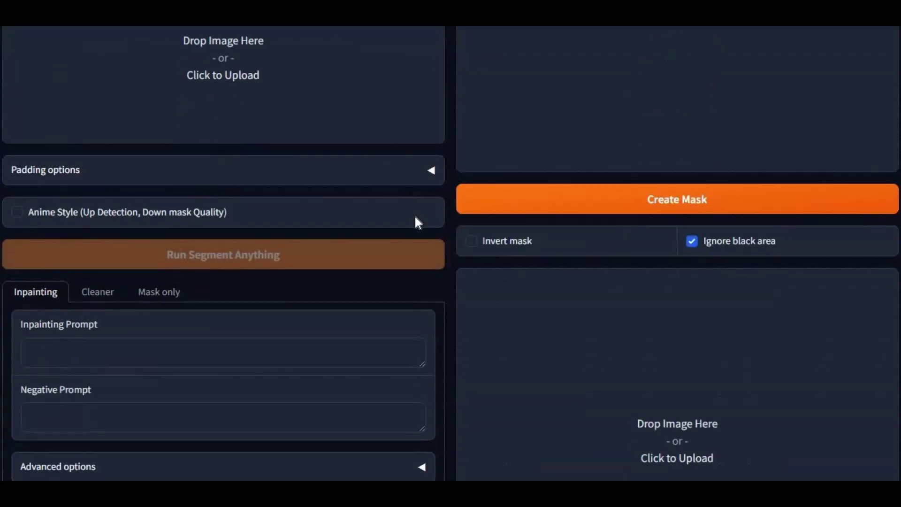
scroll(416, 217, "down", 9)
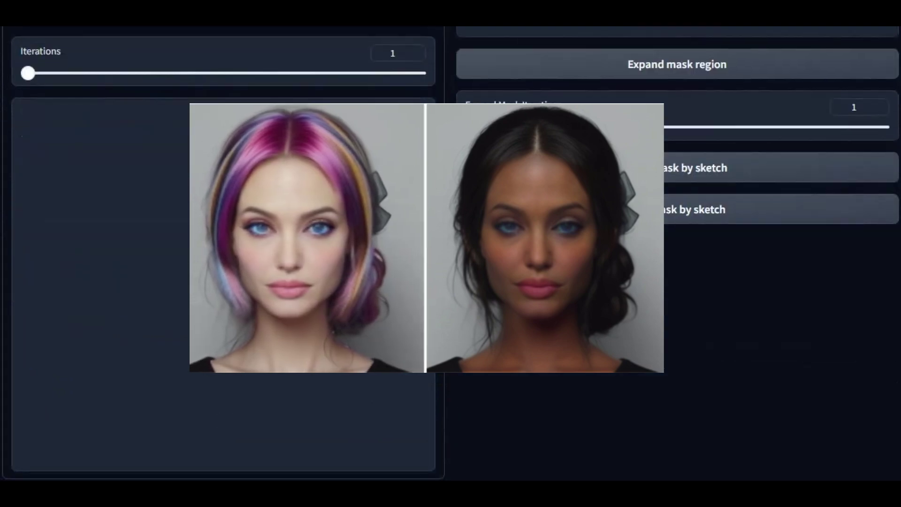
scroll(416, 217, "up", 20)
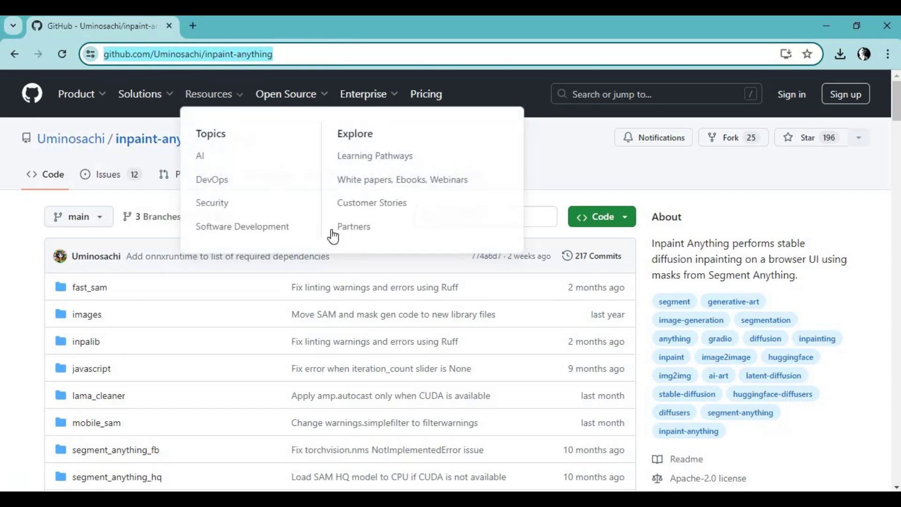
Review the repo's file list and README, then show the green Code button's download options.
scroll(428, 266, "down", 2)
scroll(428, 267, "down", 8)
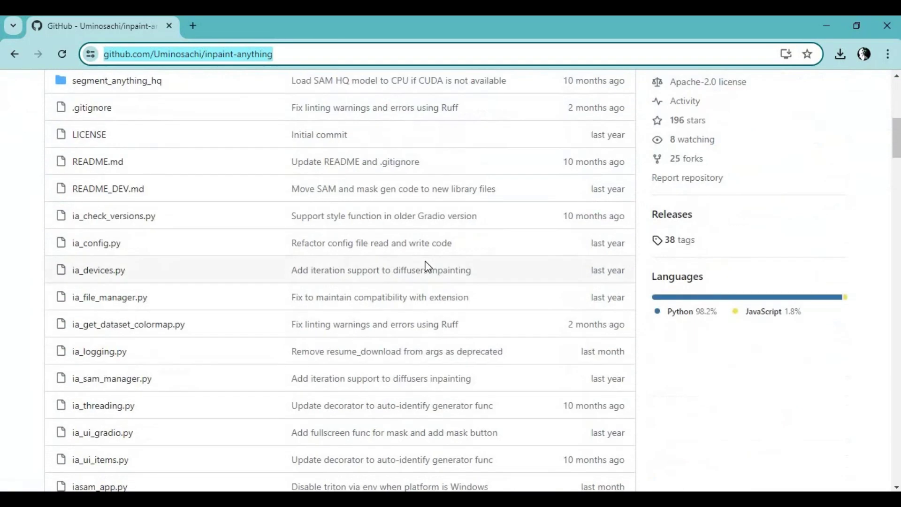
scroll(428, 266, "down", 7)
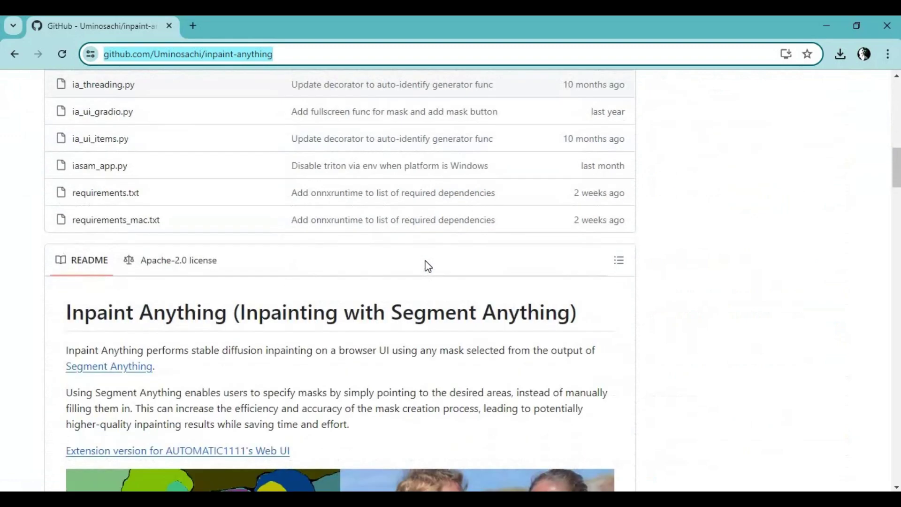
scroll(428, 266, "down", 4)
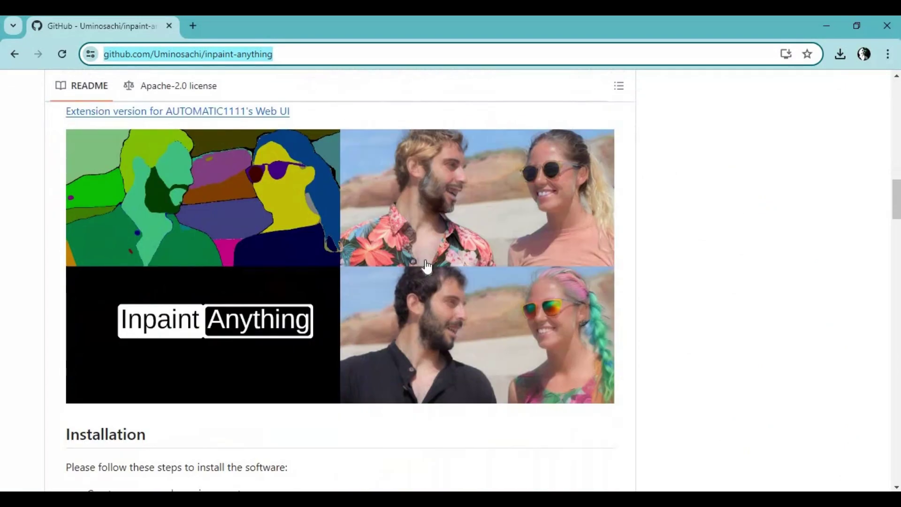
scroll(426, 267, "up", 18)
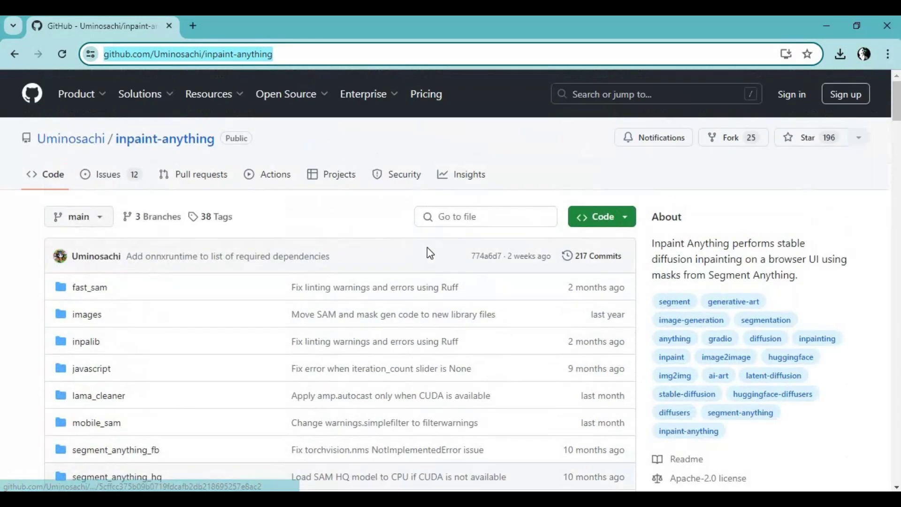
left_click(606, 220)
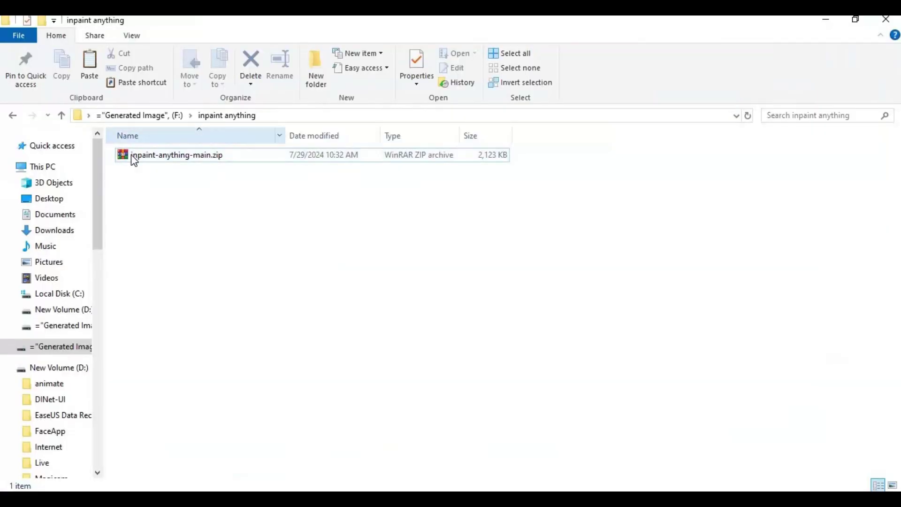
Extract inpaint-anything-main.zip here, creating the inpaint-anything-main folder.
right_click(168, 164)
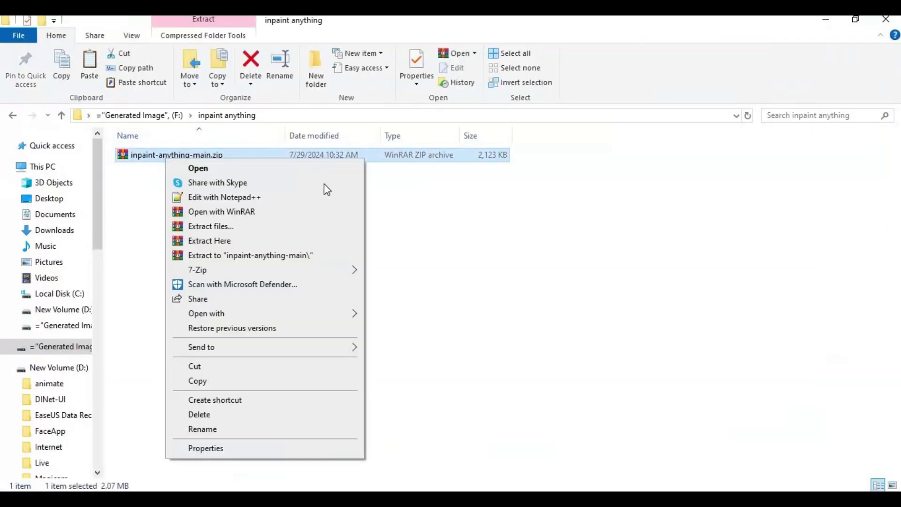
left_click(252, 239)
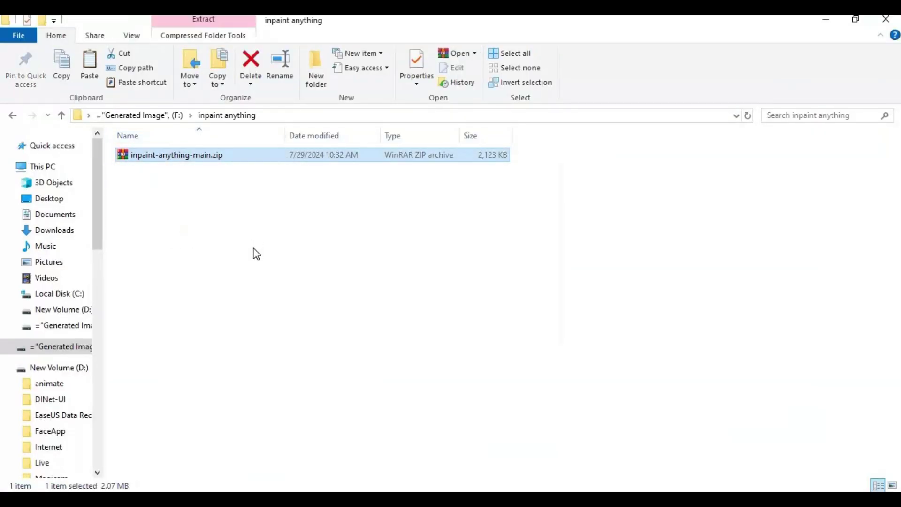
left_click(345, 190)
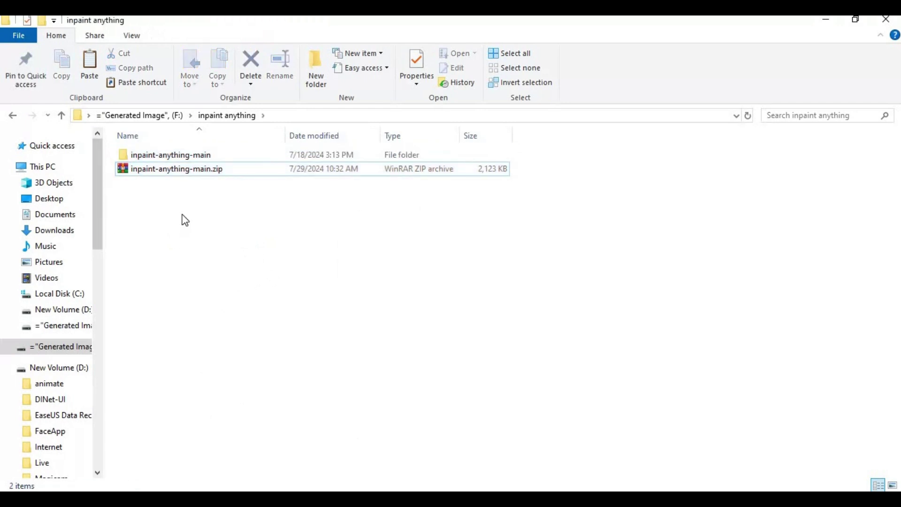
Open a Command Prompt at F:\inpaint anything by entering cmd in the address bar.
left_click(279, 114)
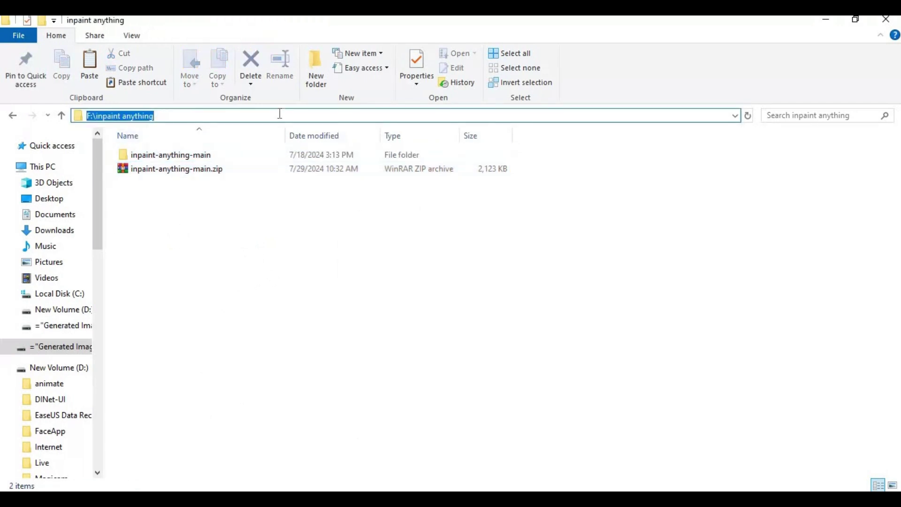
type("cmd")
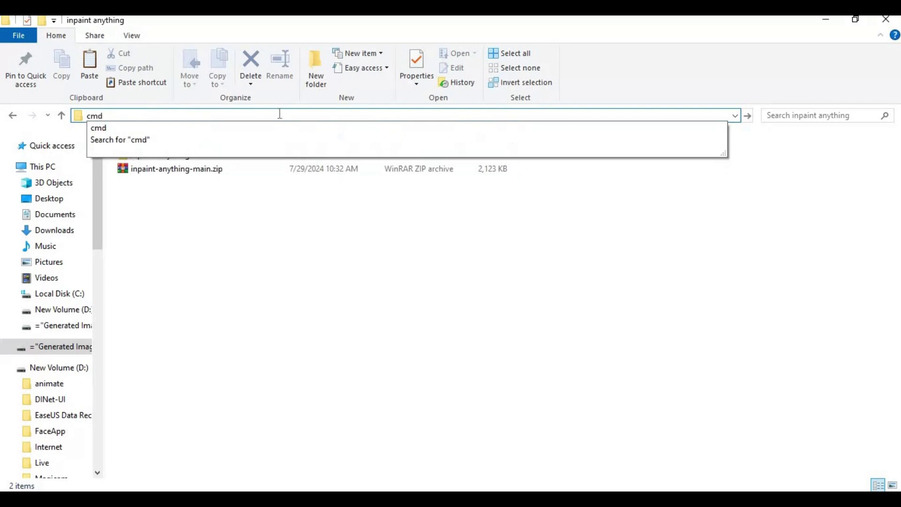
key("Return")
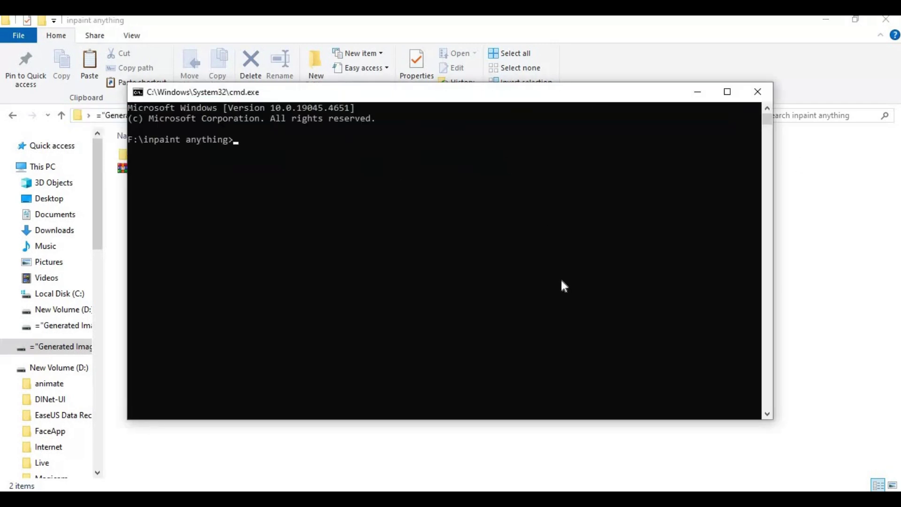
Create and activate a Python 3.10 venv, then open the inpaint-anything-main folder.
type("py =")
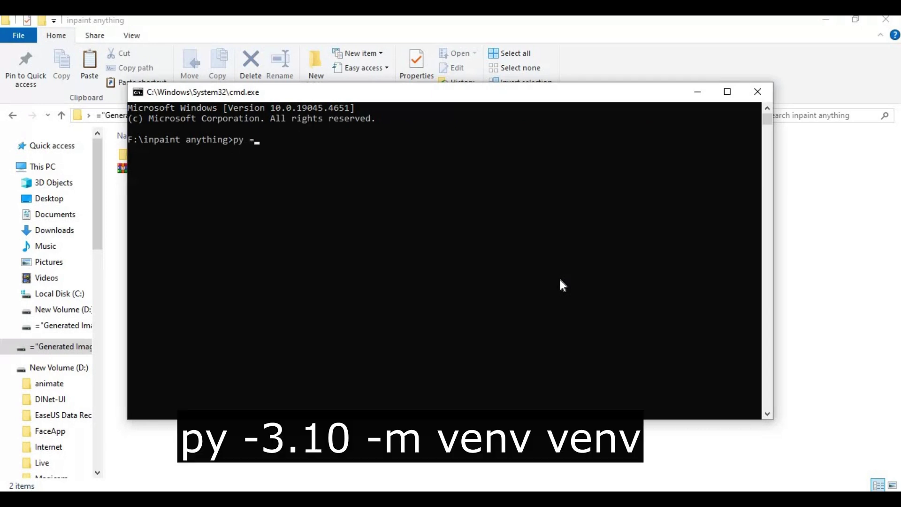
key("BackSpace")
type("-3.10 -m ve")
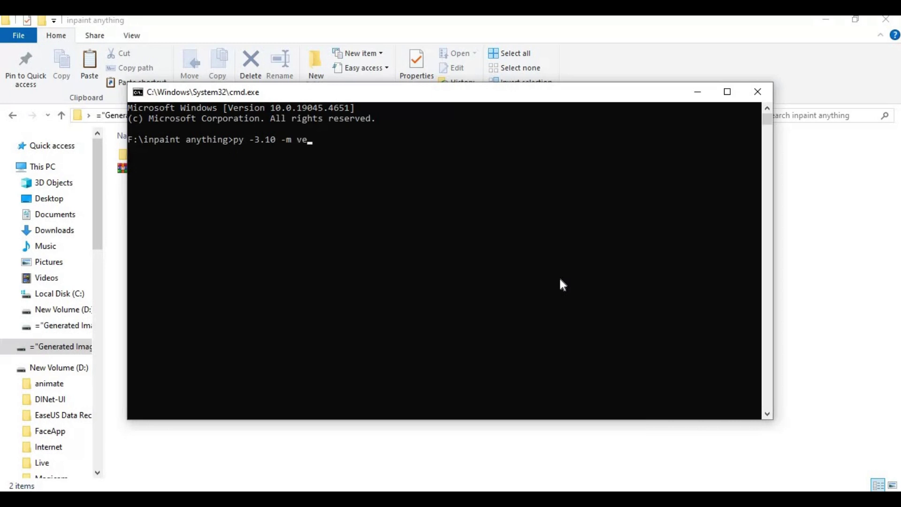
type("nv venv")
key("Return")
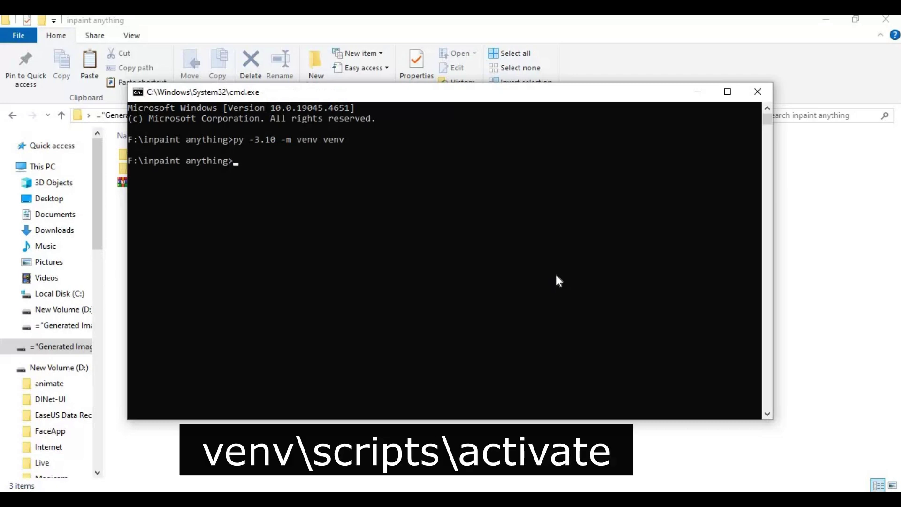
type("venv\\scripts")
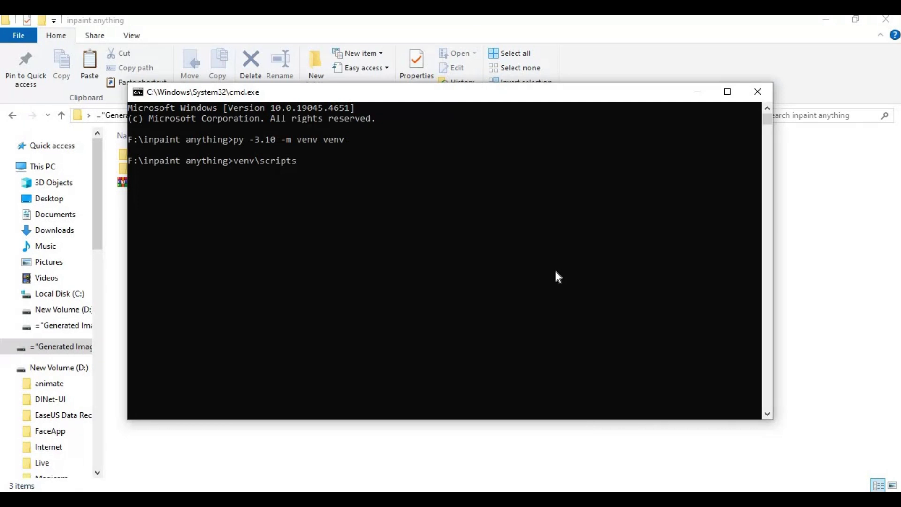
type("\\activate")
key("Return")
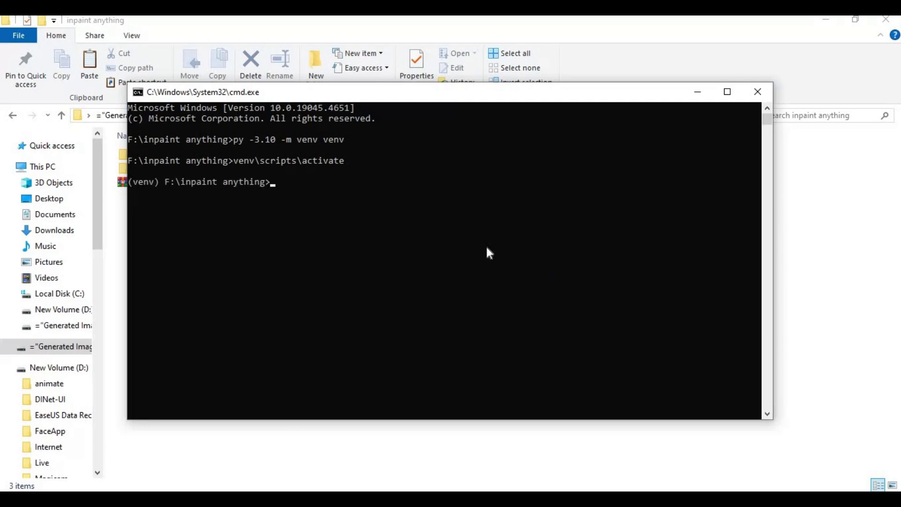
left_click(120, 159)
double_click(133, 161)
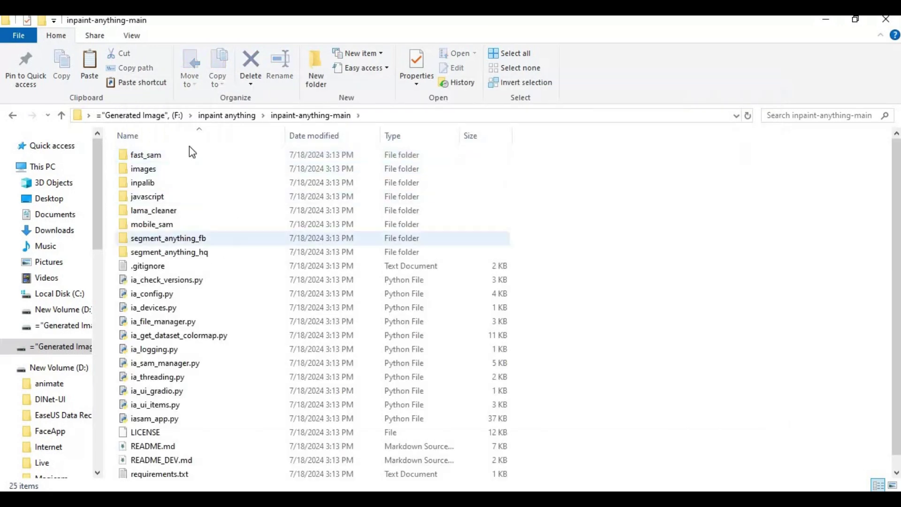
Open requirements.txt in Notepad and maximize the window.
scroll(187, 378, "down", 1)
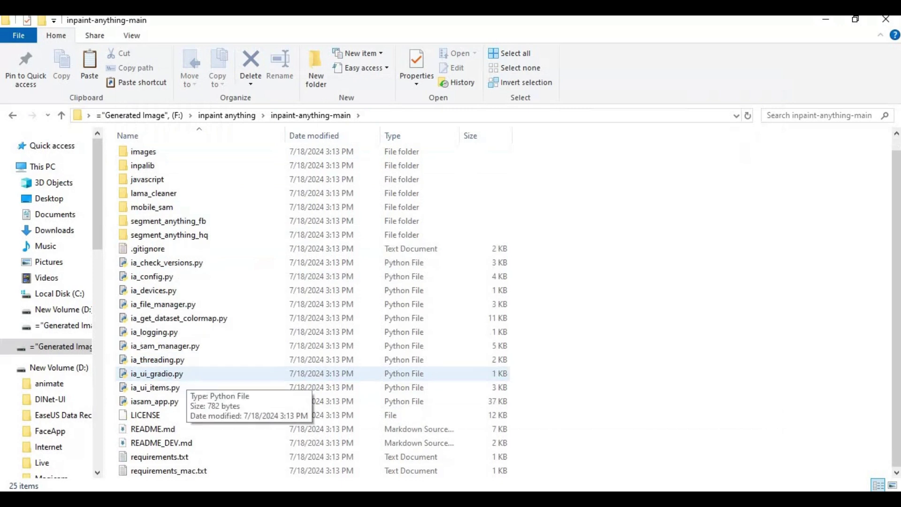
double_click(175, 458)
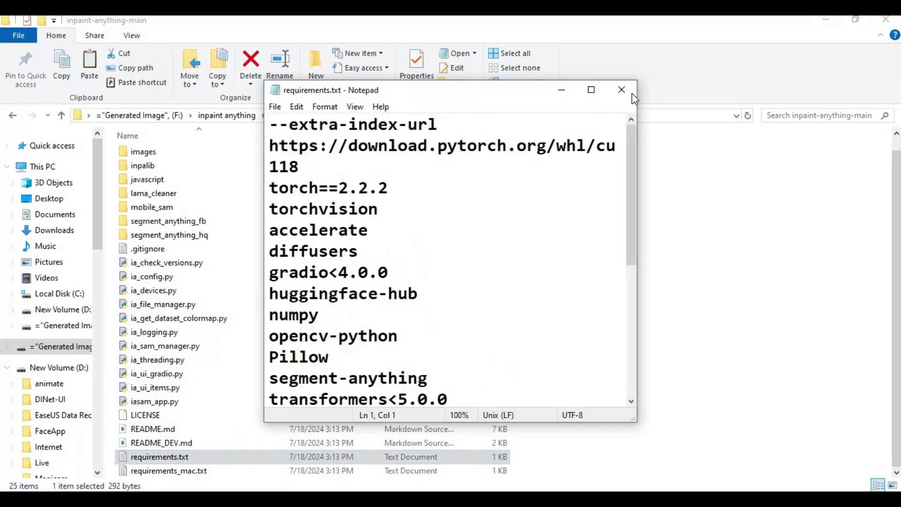
left_click(591, 90)
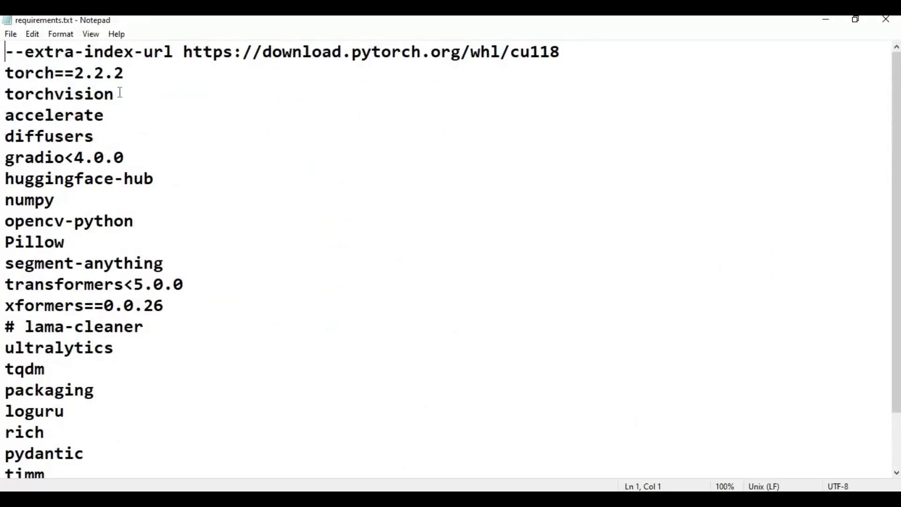
Remove the extra-index-url, torch==2.2.2 and torchvision lines plus the stray 'n', and save.
left_click_drag(104, 94, 3, 44)
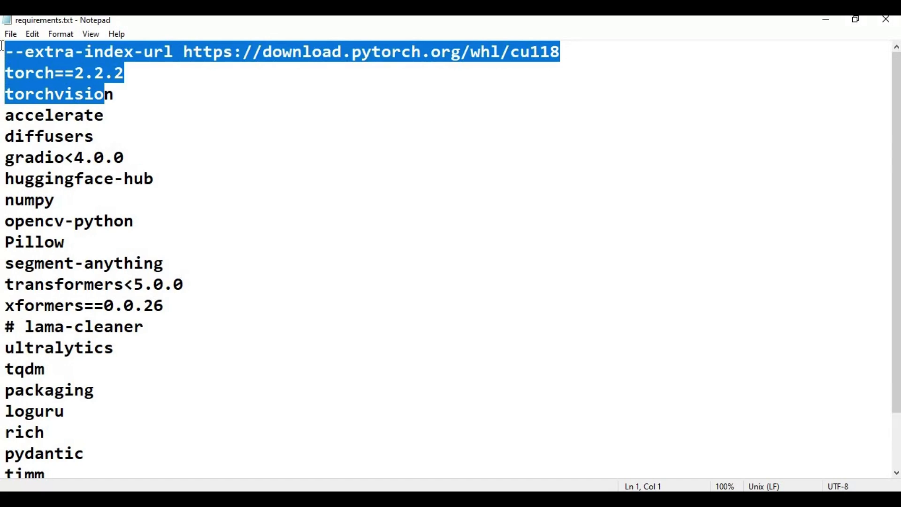
key("Delete")
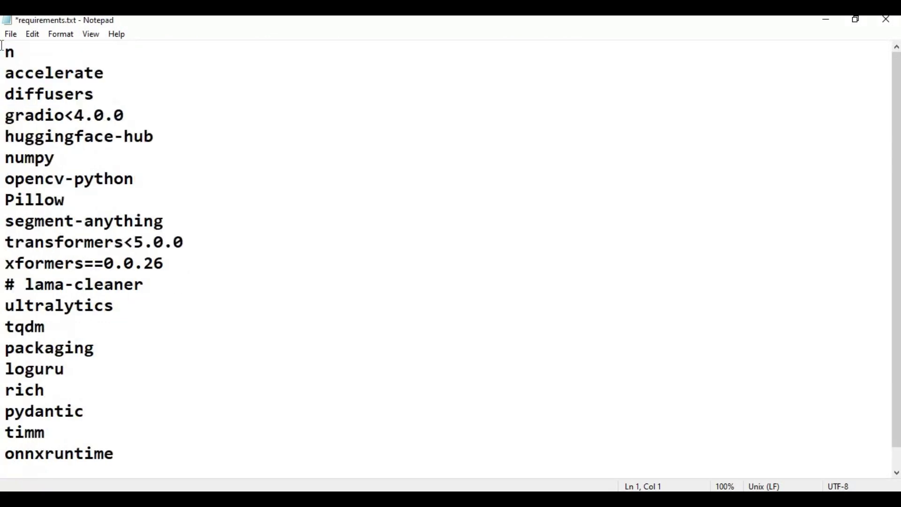
key("End")
key("BackSpace")
left_click(13, 31)
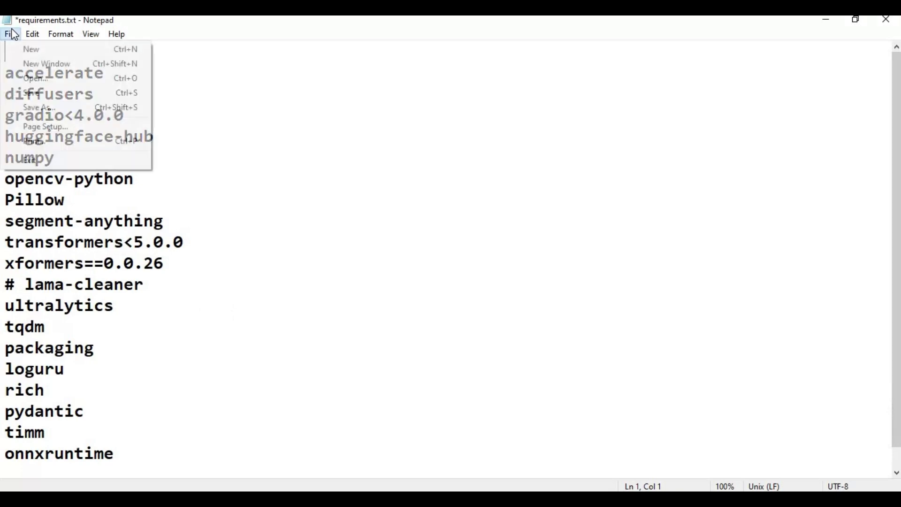
left_click(30, 93)
Minimize Notepad and copy the inpaint-anything-main folder path from Explorer's address bar.
left_click(828, 19)
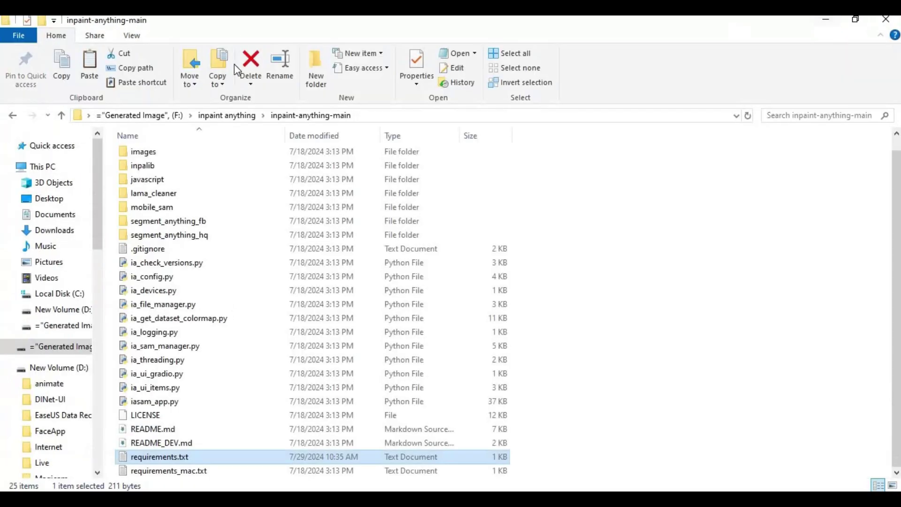
left_click(193, 113)
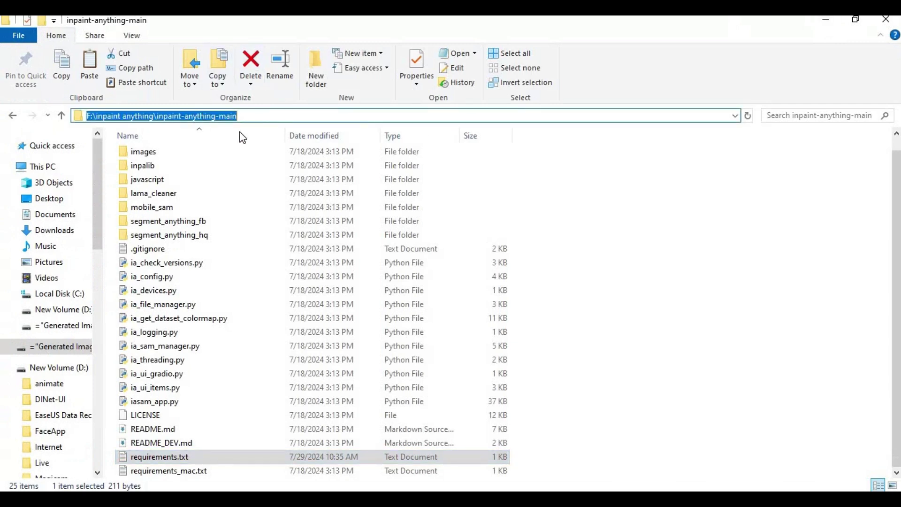
key("shift+F10")
left_click(242, 155)
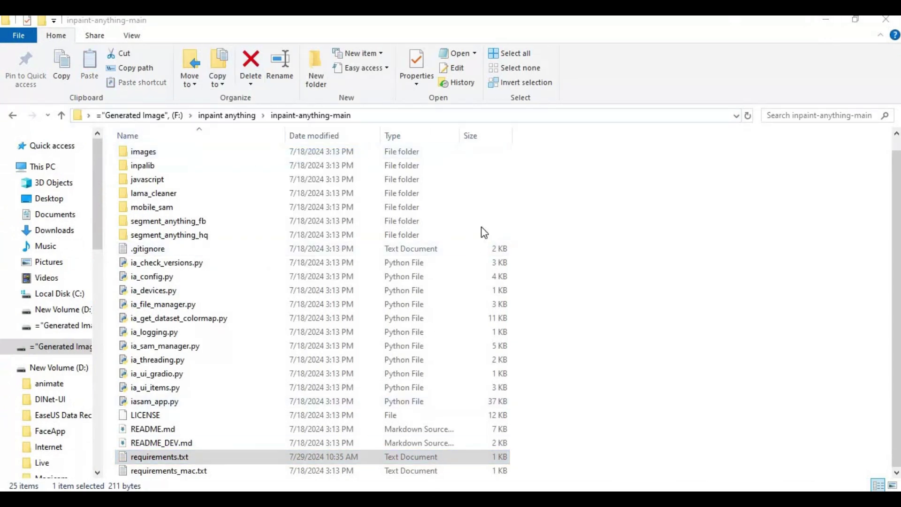
In cmd, cd into the pasted project path and type pip install -r requirements.txt.
key("alt+Tab")
type("cd")
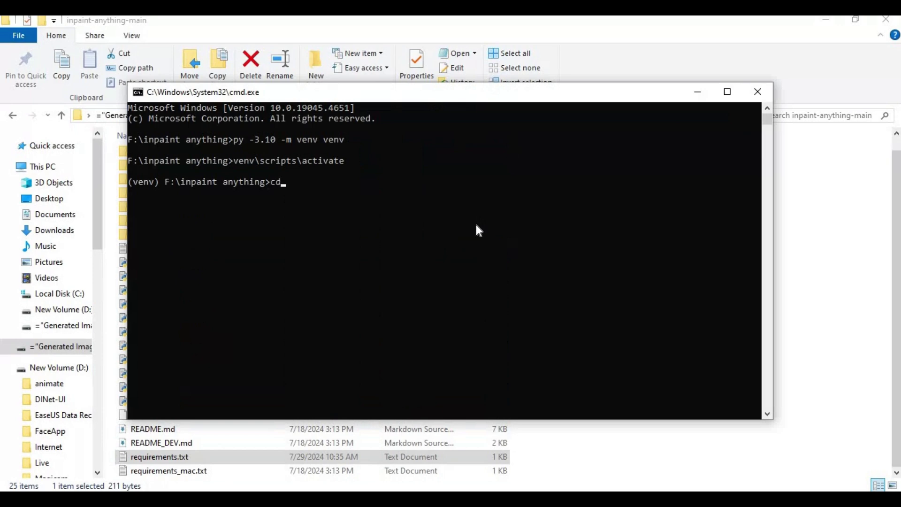
key("ctrl+v")
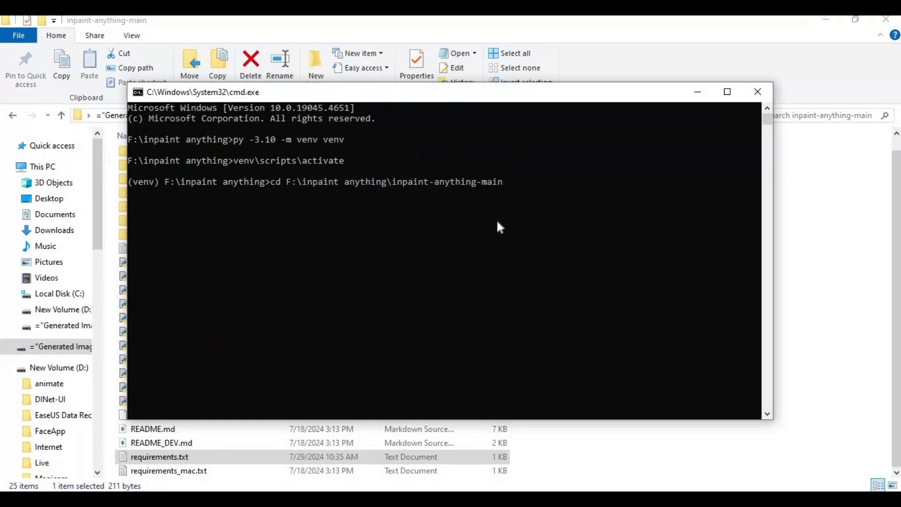
key("Return")
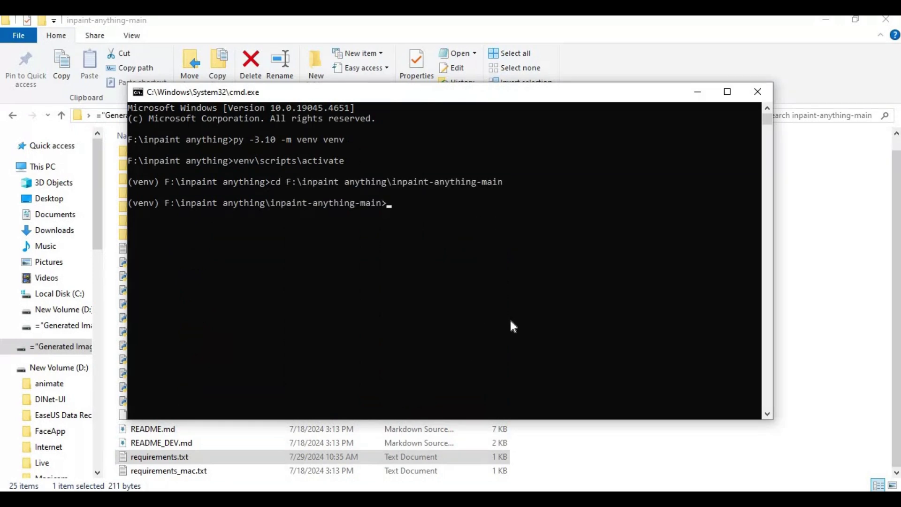
type("pip i")
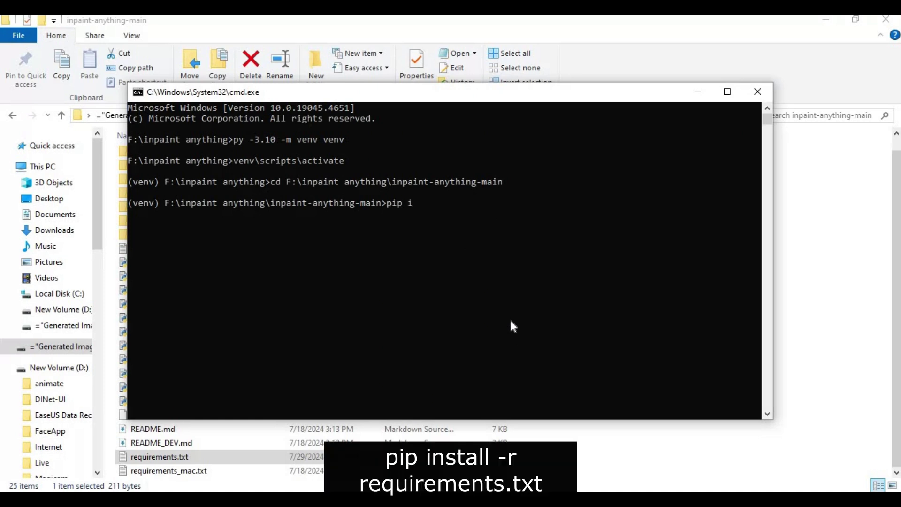
type("nstall -r req")
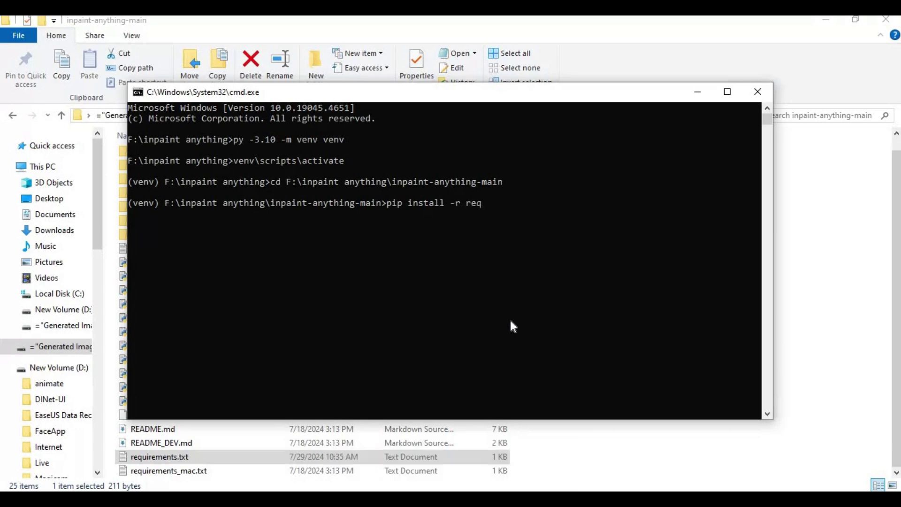
type("uirements.txt")
Run pip install -r requirements.txt in the venv and let it finish.
key("Return")
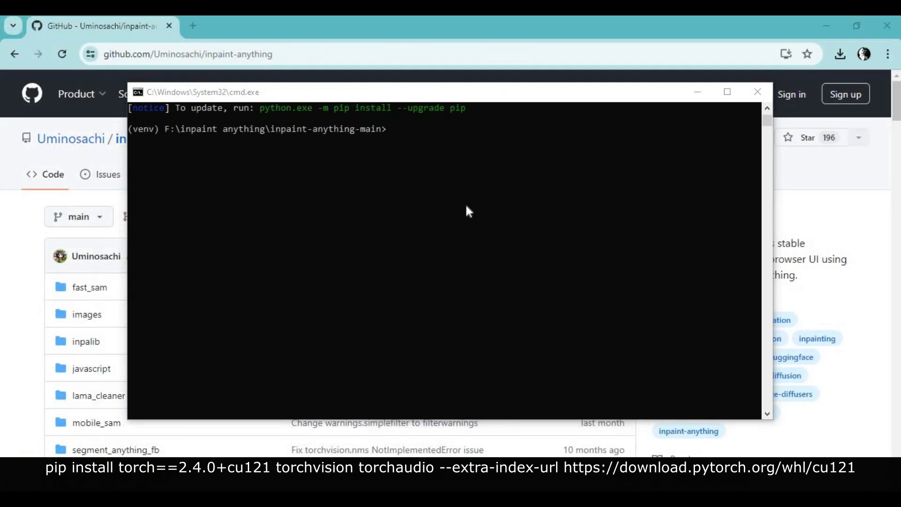
Run pip install torch==2.4.0+cu121 torchvision torchaudio with the CUDA 12.1 extra index URL.
left_click(467, 202)
key("ctrl+v")
key("Return")
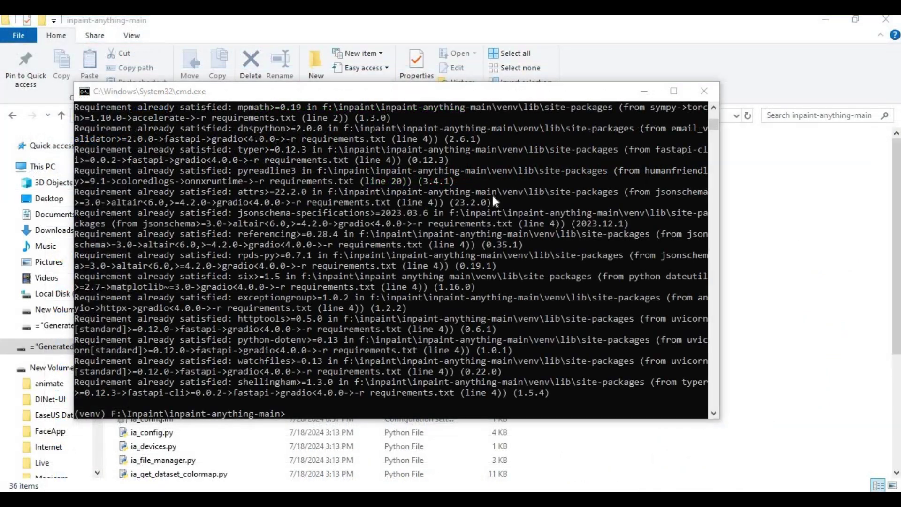
scroll(494, 197, "down", 6)
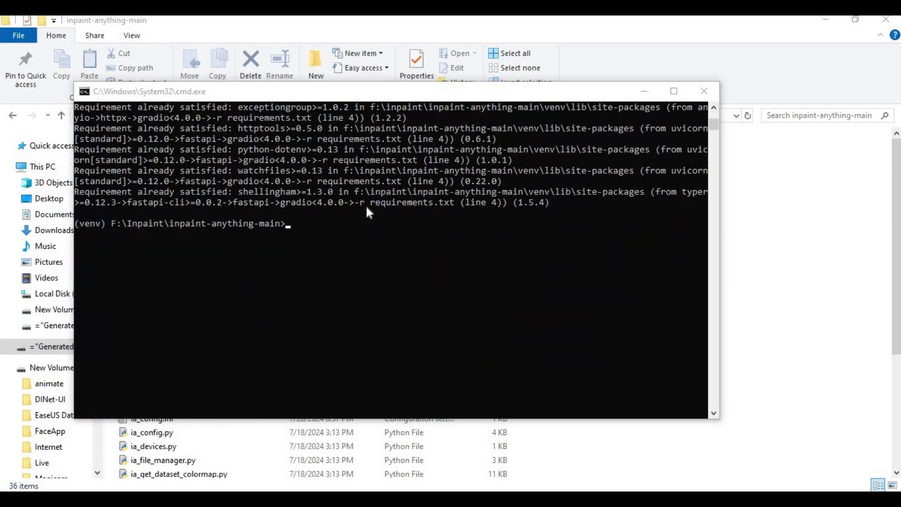
left_click(795, 296)
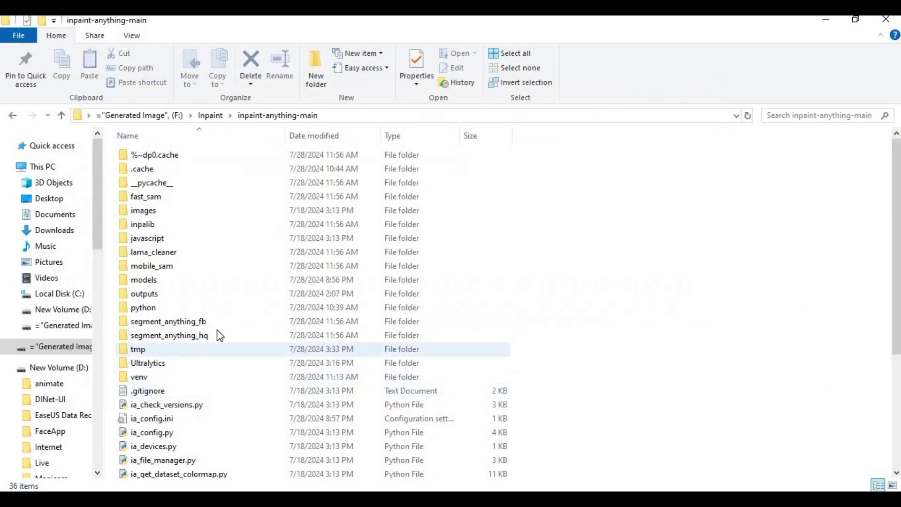
Scroll the inpaint-anything-main listing to find iasam_app.py, then return to cmd.
scroll(218, 330, "down", 1)
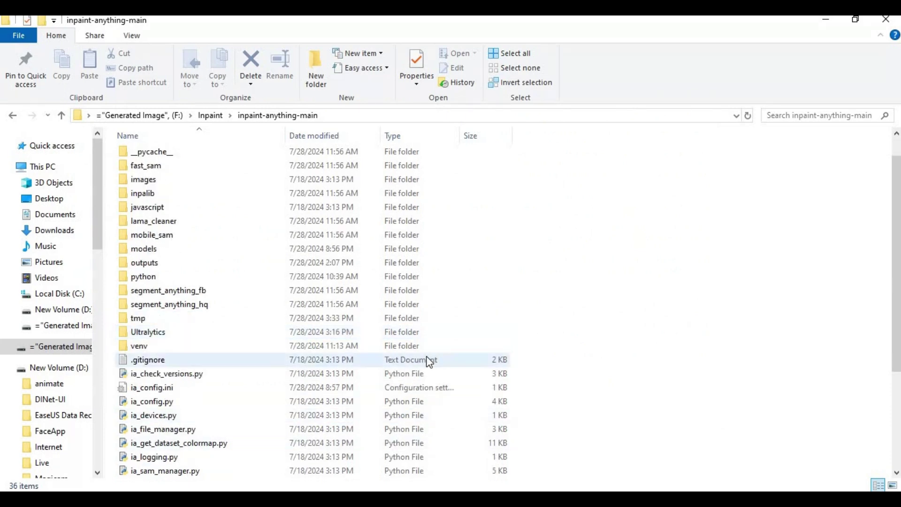
scroll(417, 361, "down", 3)
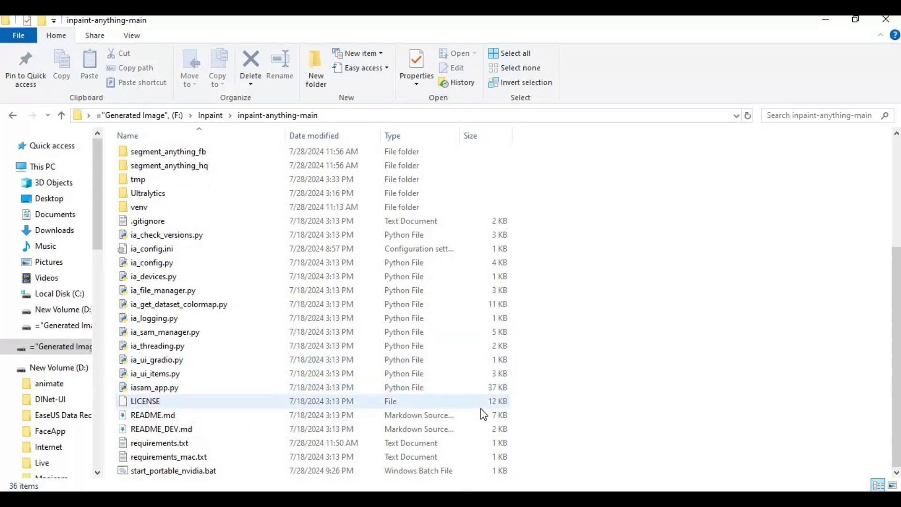
key("alt+Tab")
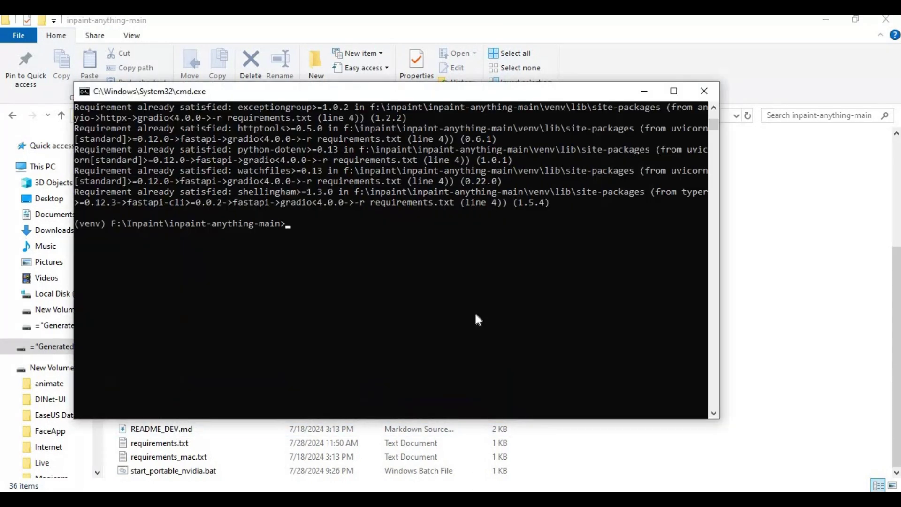
Launch the app with python iasam_app.py, correcting the misspelled iamsam_app.py script name.
type("python ia")
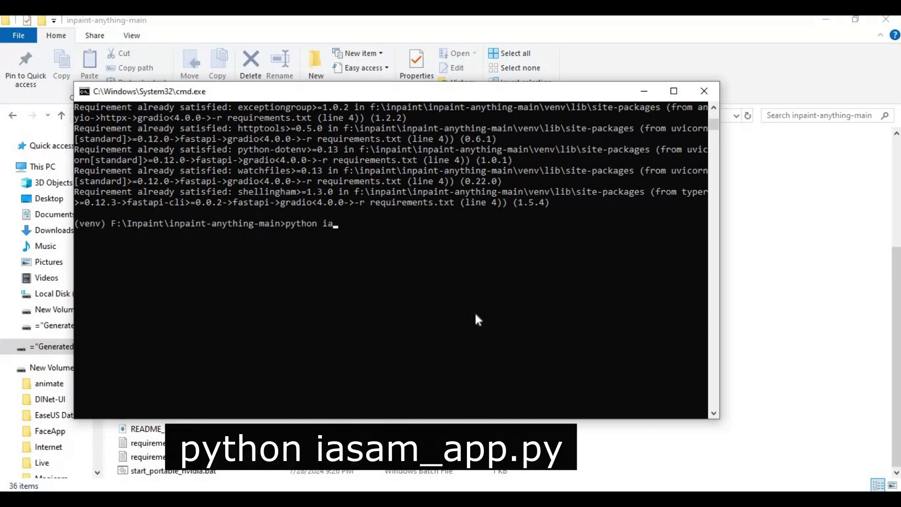
type("msam_app.")
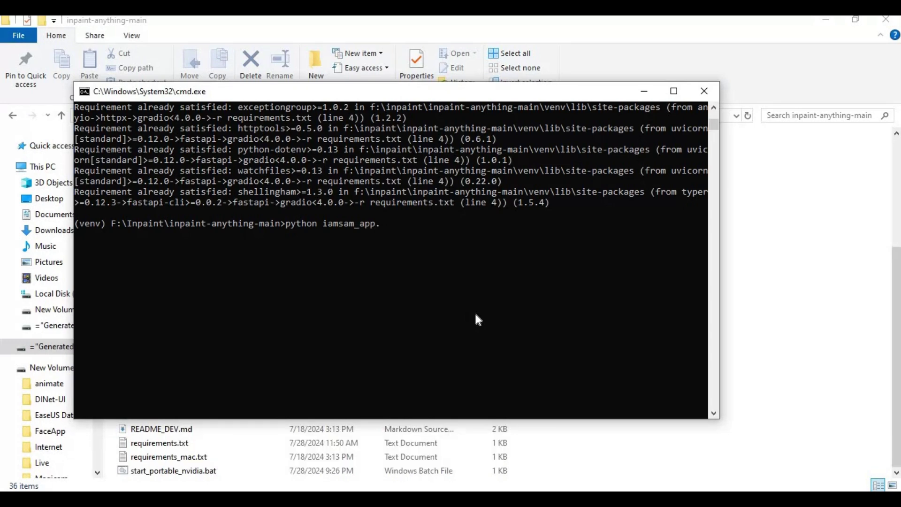
type("py")
key("Return")
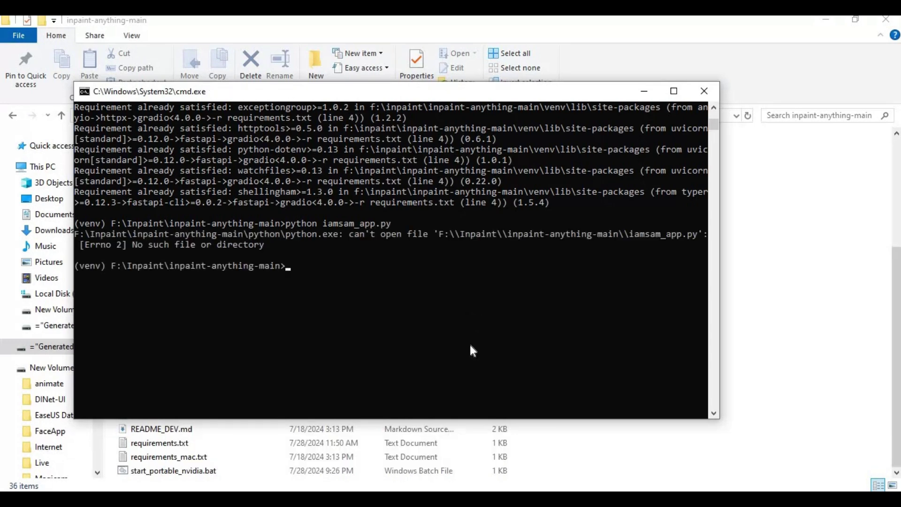
left_click(606, 440)
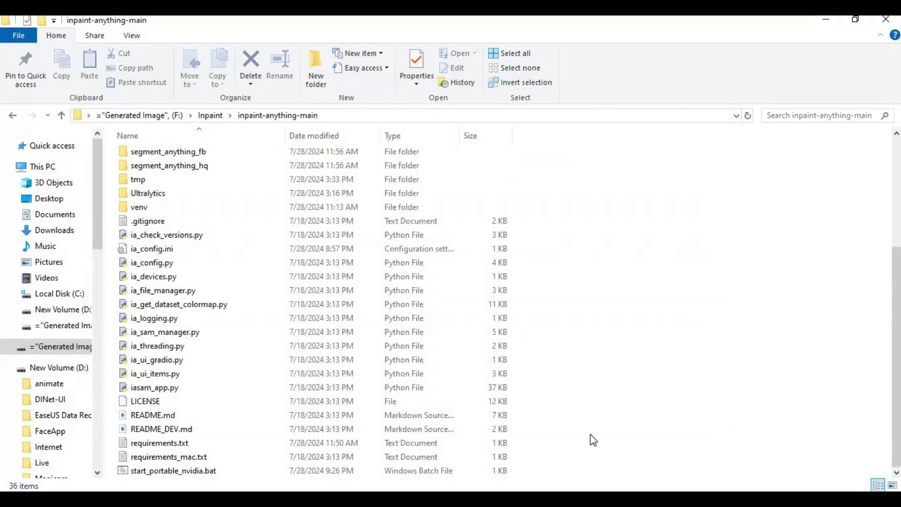
left_click(467, 445)
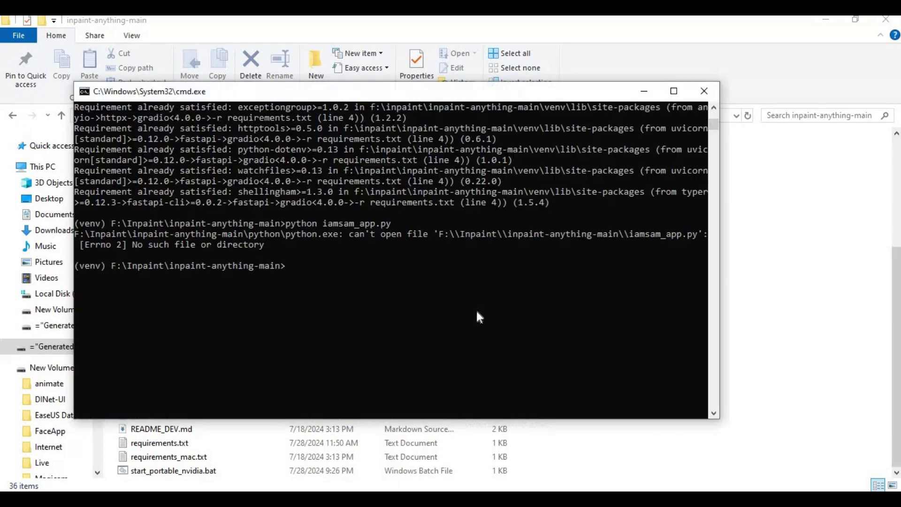
key("Up")
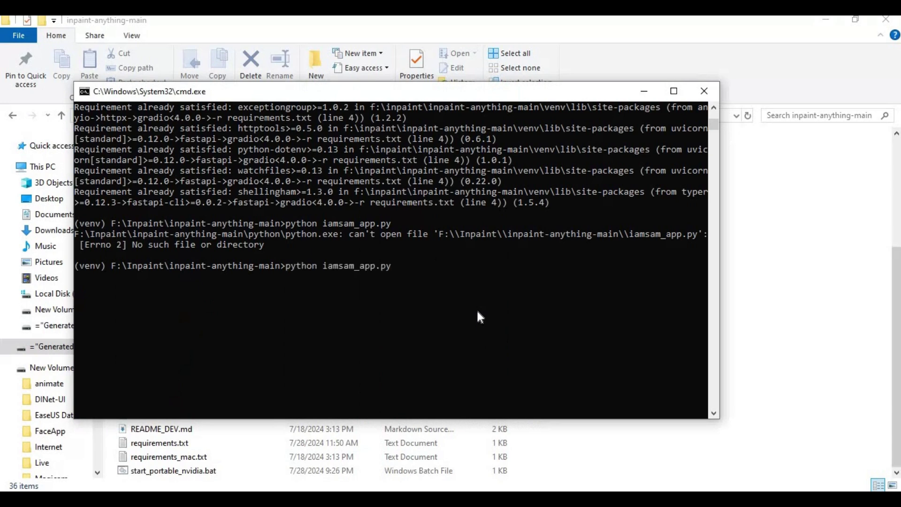
key("Left")
key("Left")
key("Left")
key("Left")
key("Left")
key("Left")
key("Left")
key("Left")
key("Left")
key("Left")
key("BackSpace")
key("Return")
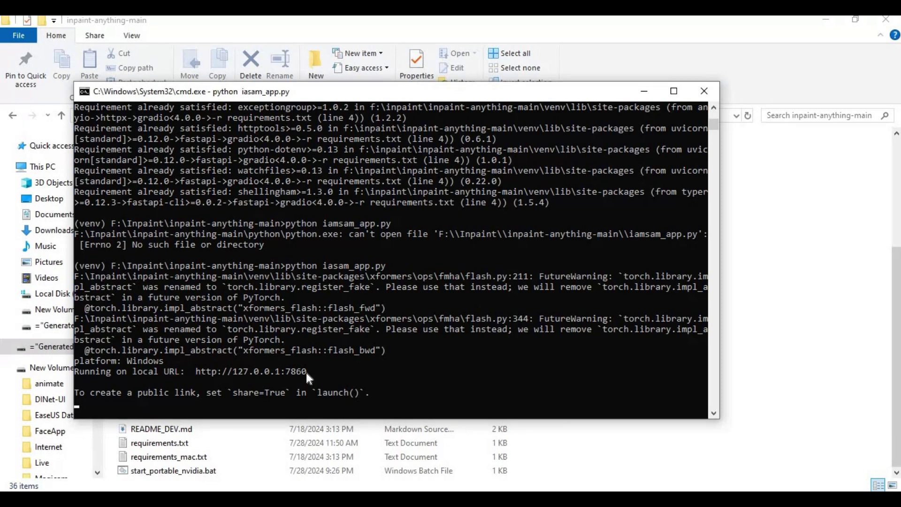
left_click_drag(306, 373, 193, 375)
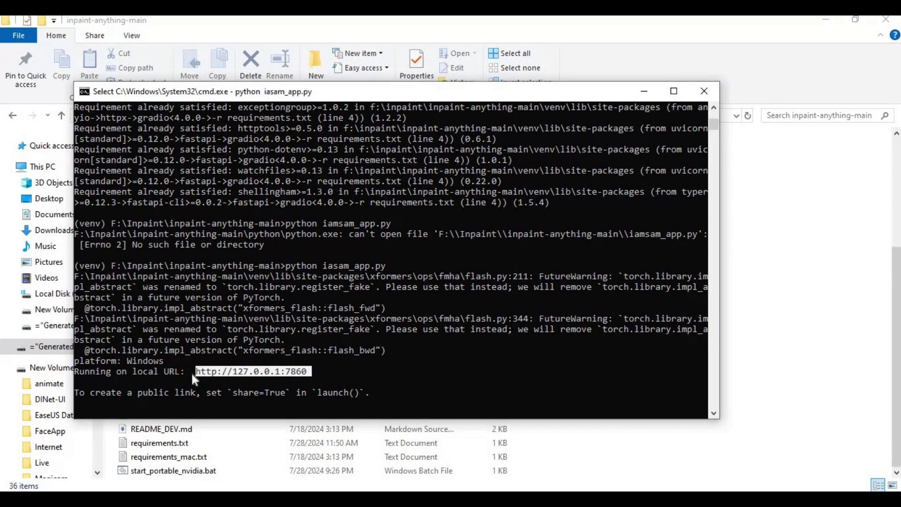
key("ctrl+c")
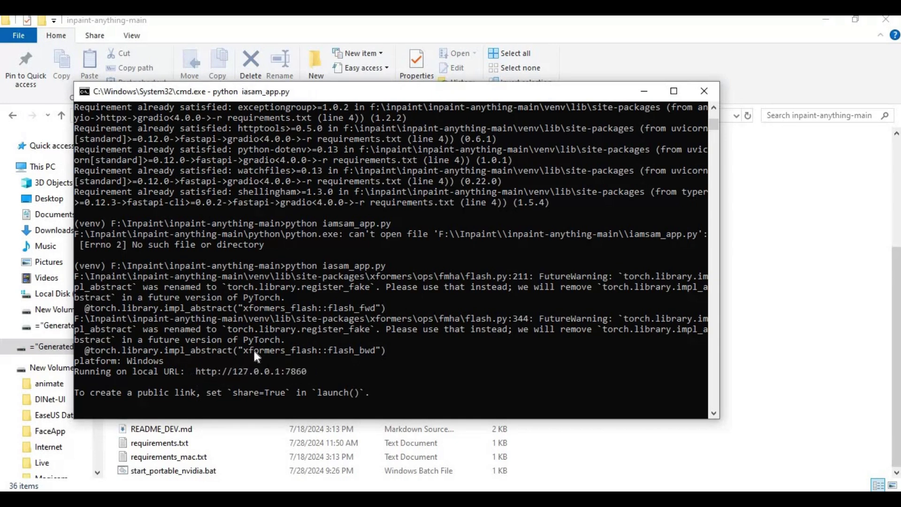
key("alt+Tab")
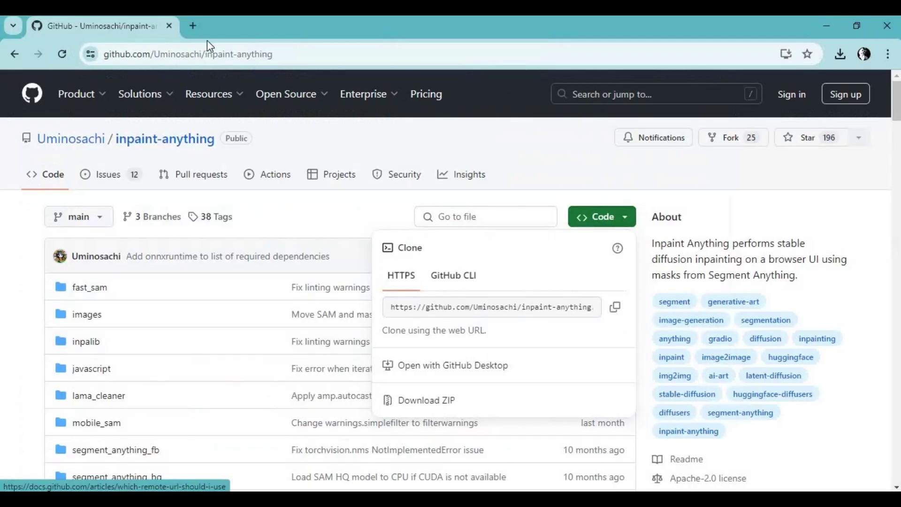
left_click(195, 26)
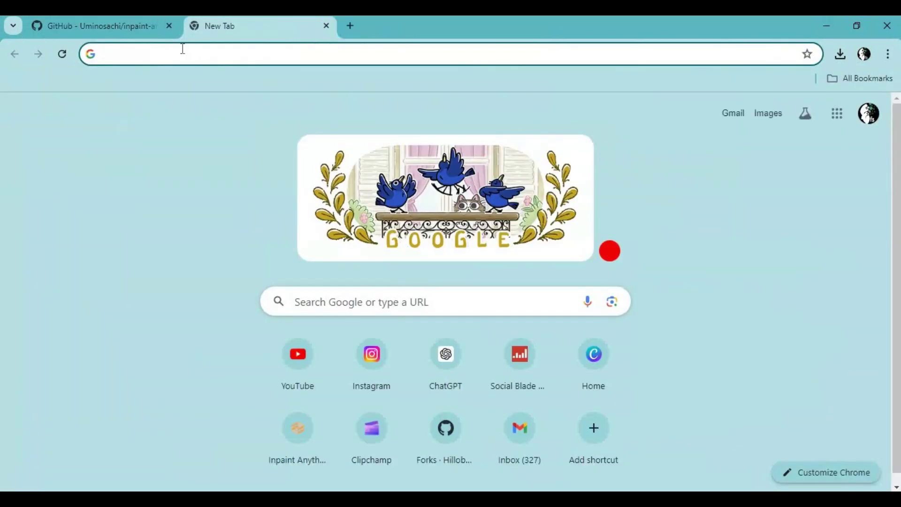
Load 127.0.0.1:7860 in Chrome, look over the Inpaint Anything page, and close its tab.
key("ctrl+v")
key("Return")
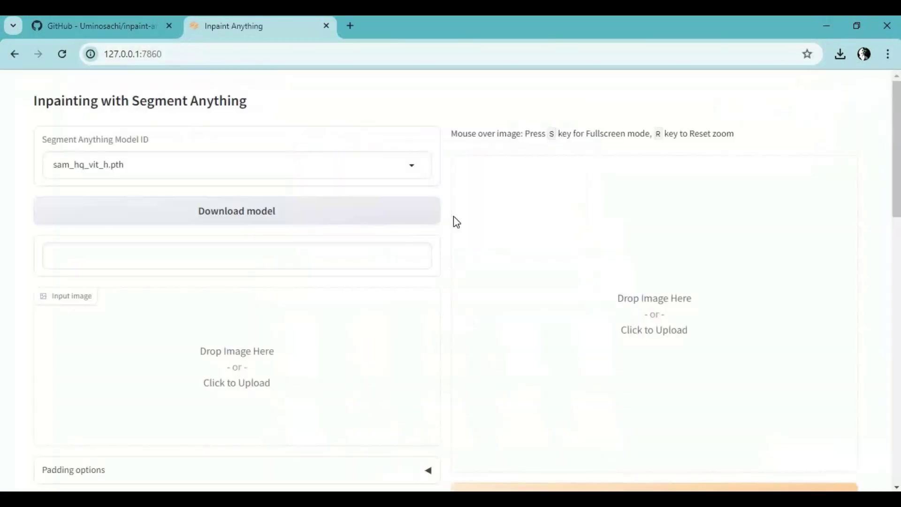
scroll(571, 178, "down", 12)
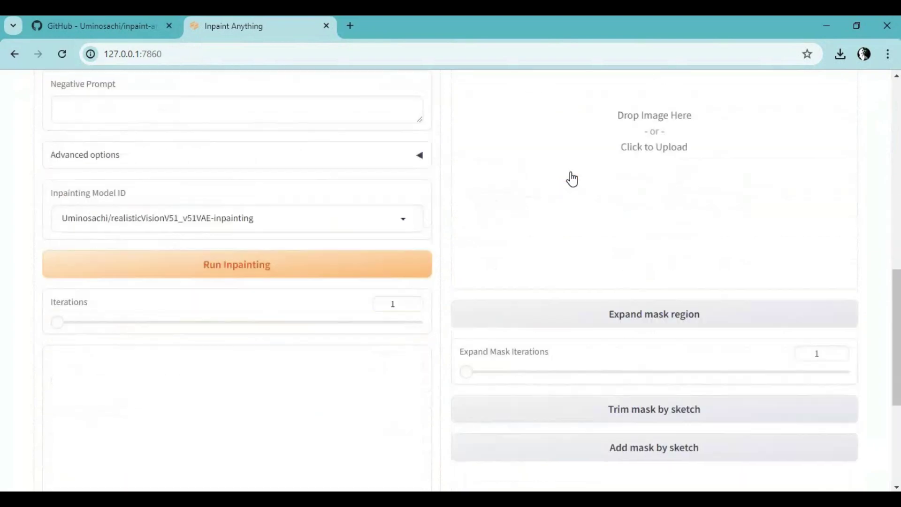
scroll(571, 179, "down", 5)
scroll(572, 178, "up", 8)
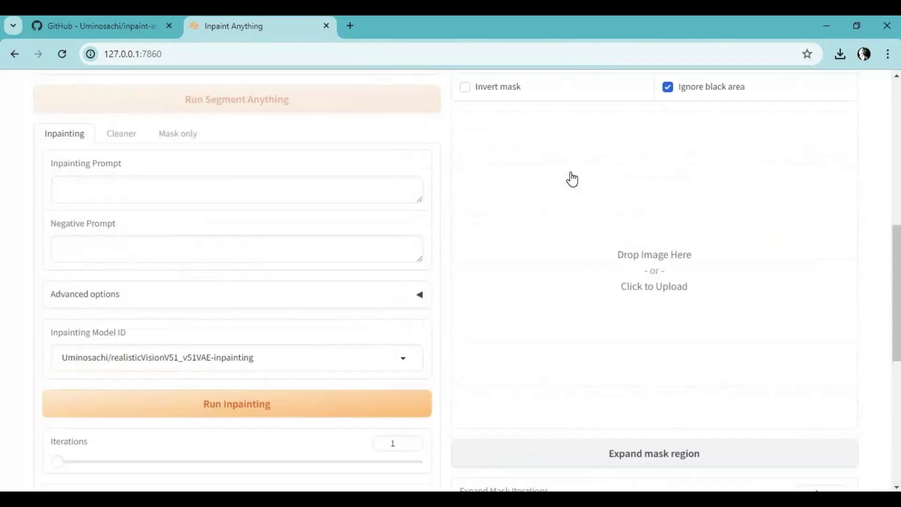
scroll(571, 178, "up", 8)
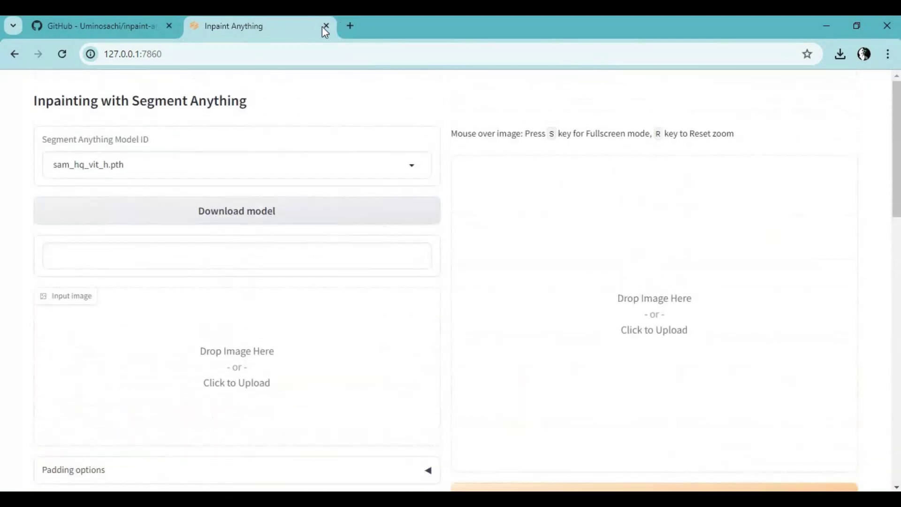
left_click(325, 26)
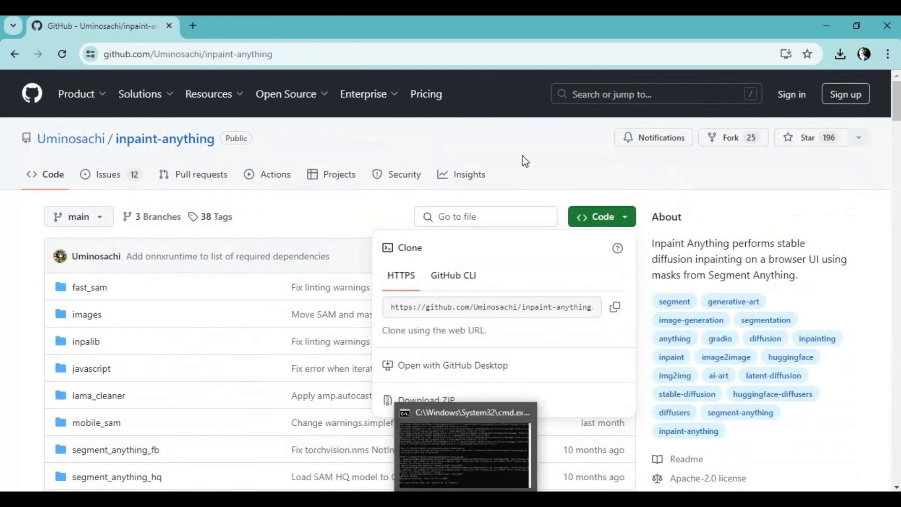
Check the server console, then show the F:\Inpaint\inpaint-anything-main folder in File Explorer.
key("alt+Tab")
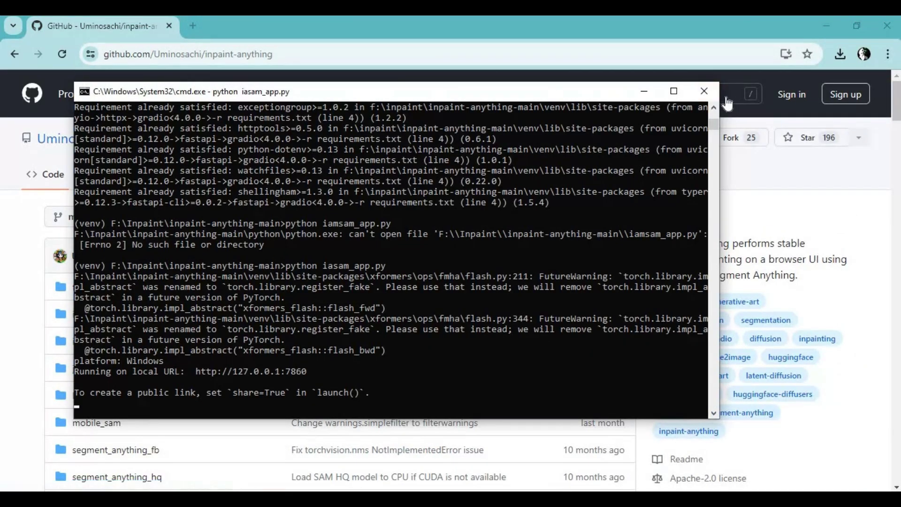
key("alt+Tab")
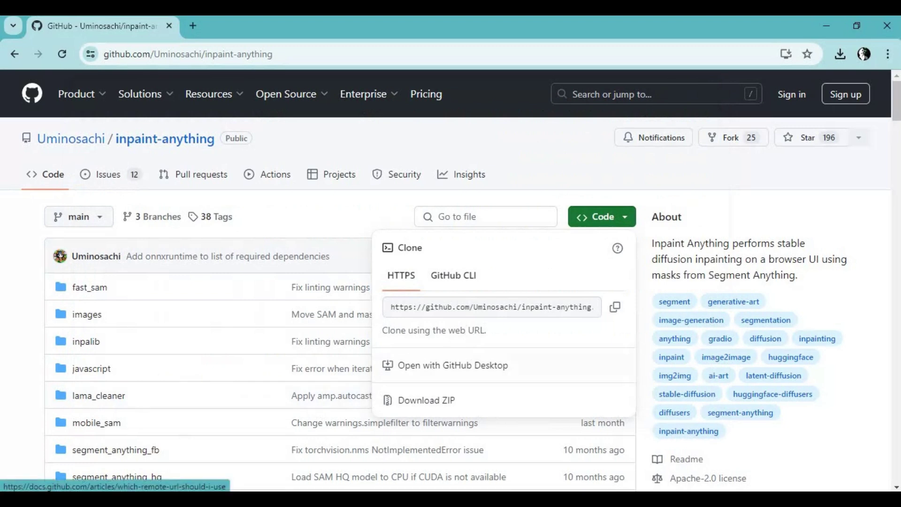
left_click(437, 441)
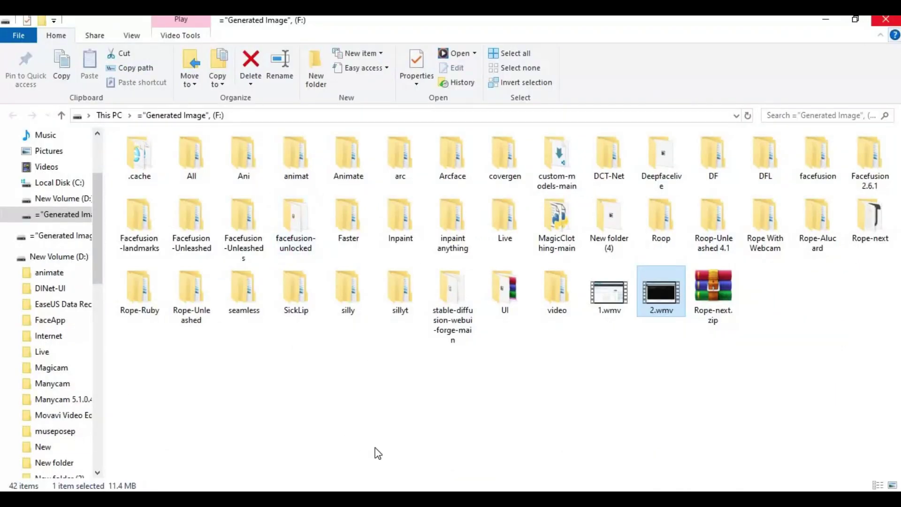
key("alt+Tab")
left_click(399, 446)
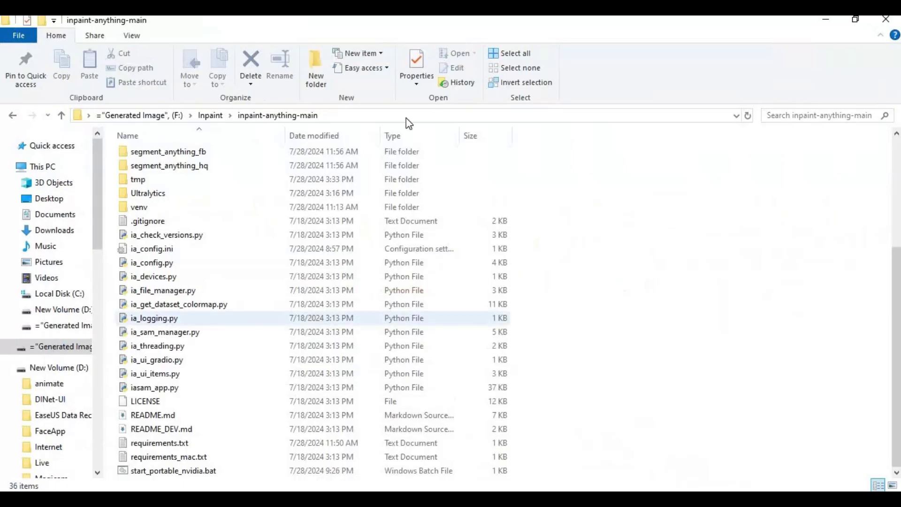
Open a console in the project folder and activate the venv with venv\scripts\activate.
left_click(393, 114)
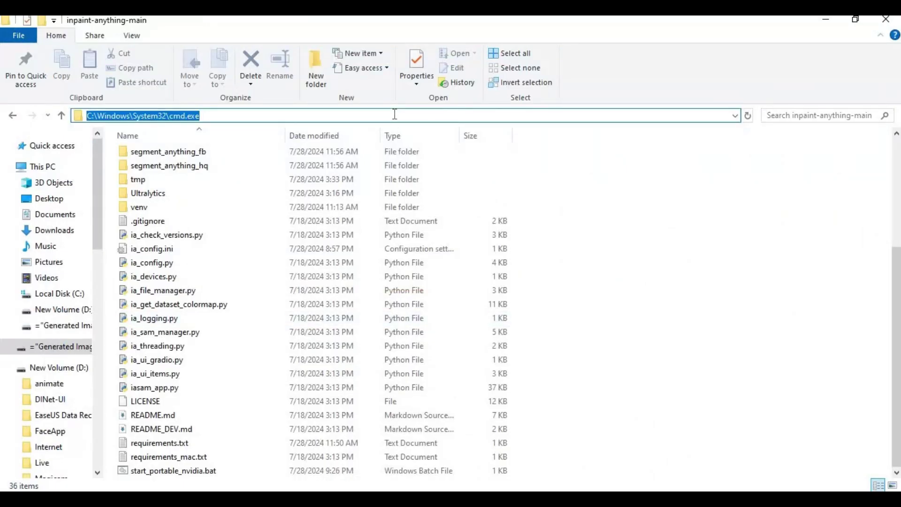
type("cmd")
key("Return")
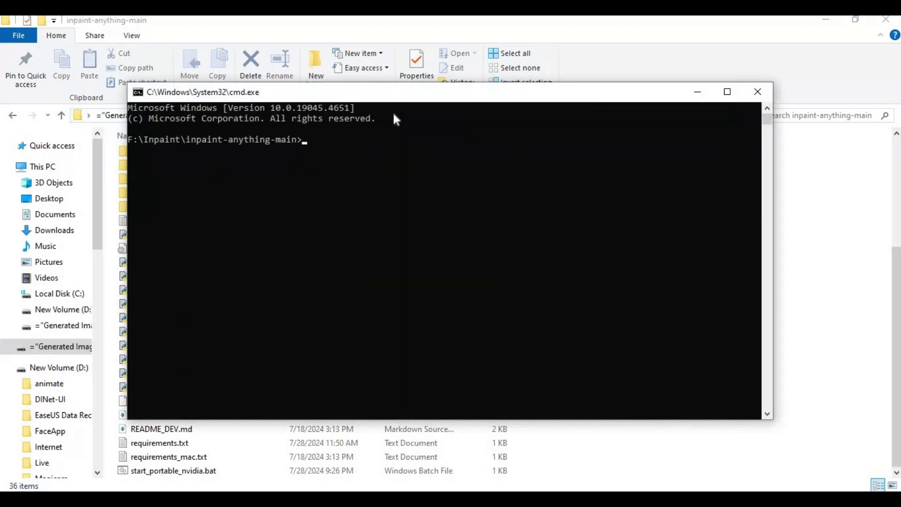
type("venv\\scripts\\activate")
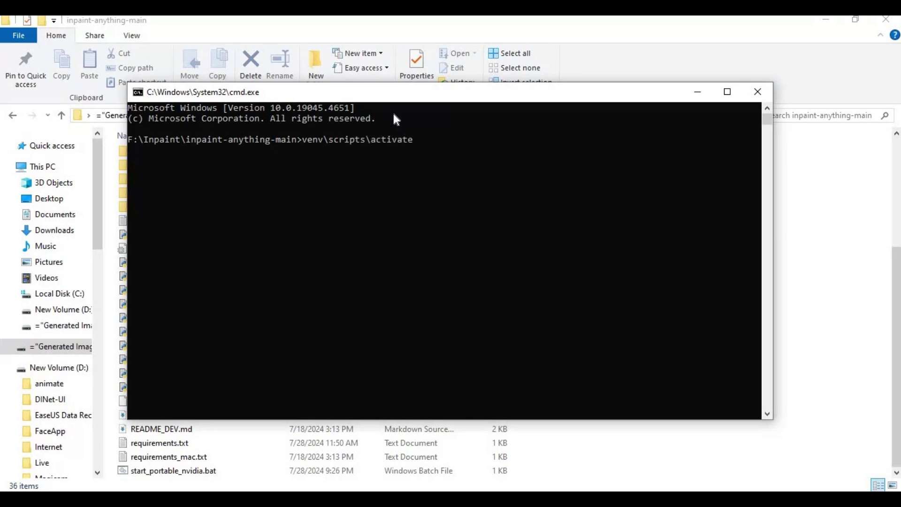
key("Return")
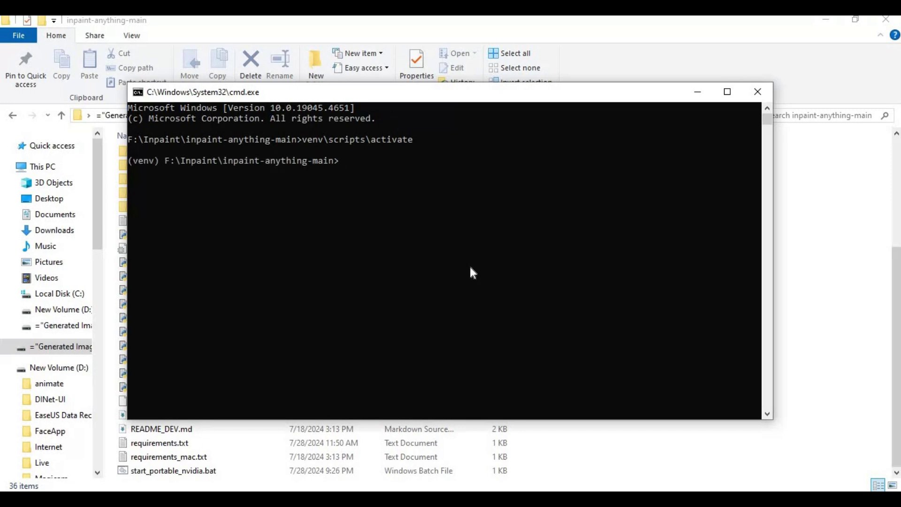
type("python iasam_app.py")
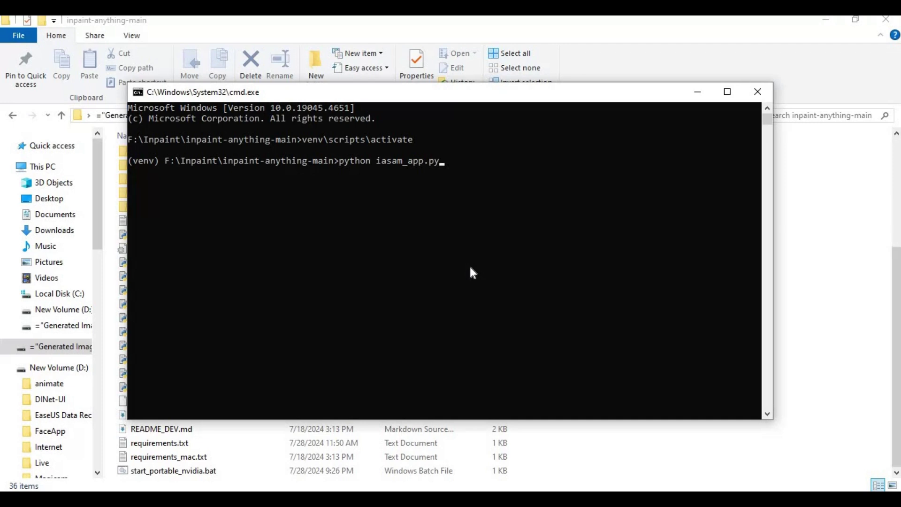
key("Return")
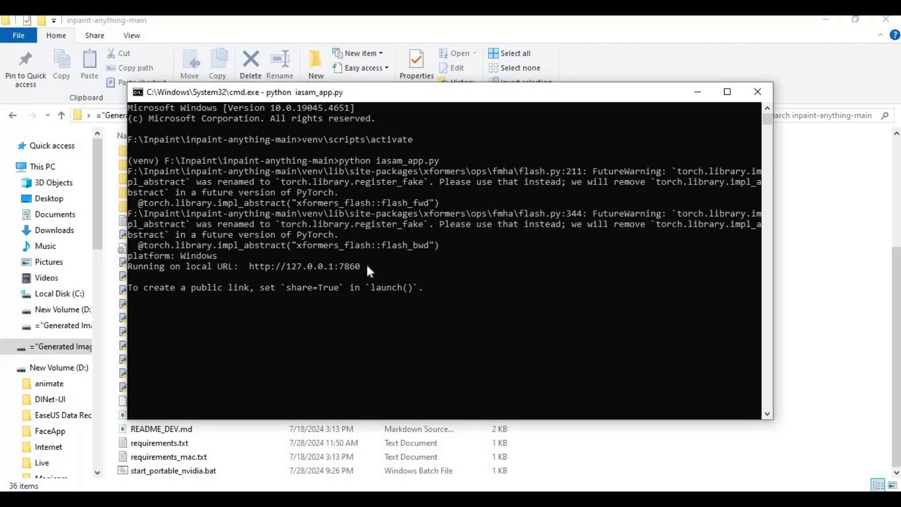
left_click_drag(365, 267, 244, 267)
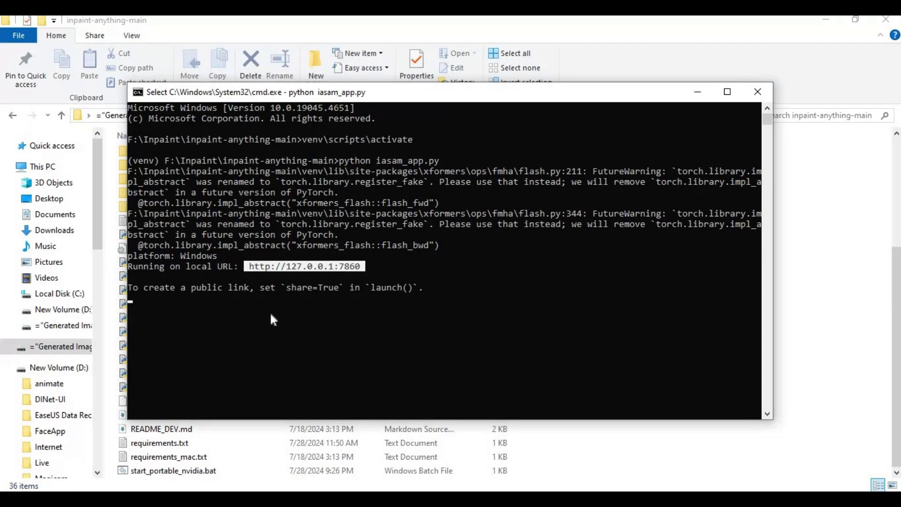
key("ctrl+c")
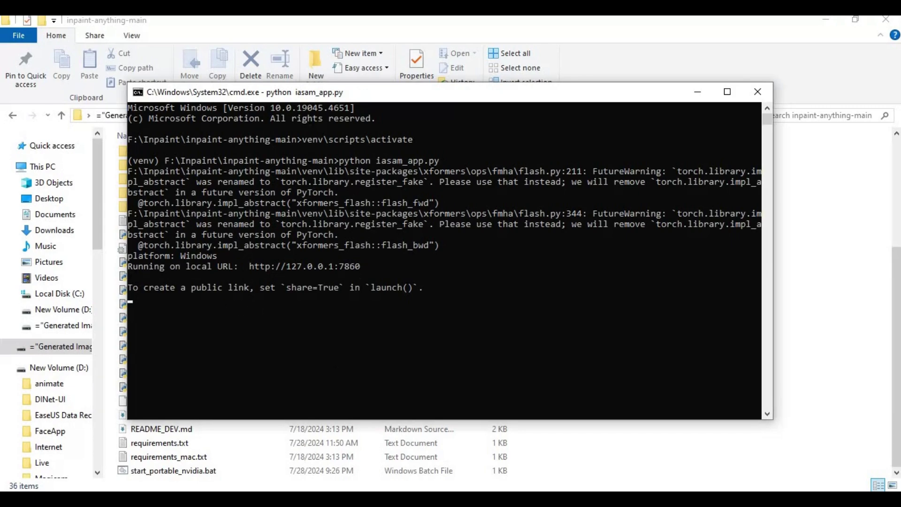
key("alt+Tab")
Load the copied address 127.0.0.1:7860 in a new browser tab.
left_click(196, 29)
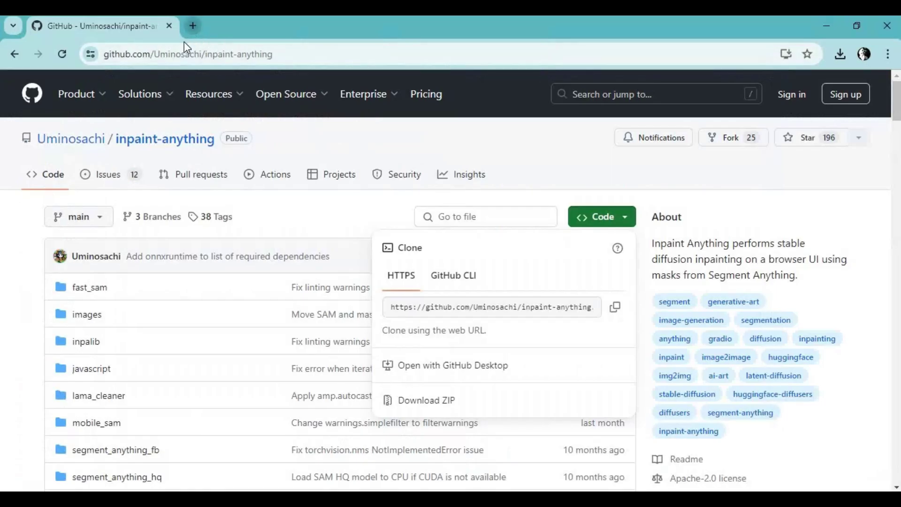
left_click(177, 50)
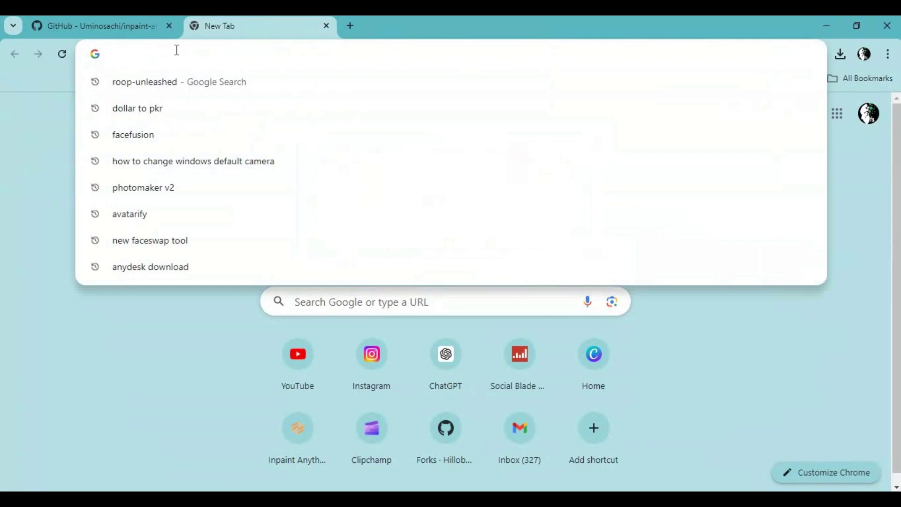
key("ctrl+v")
key("Return")
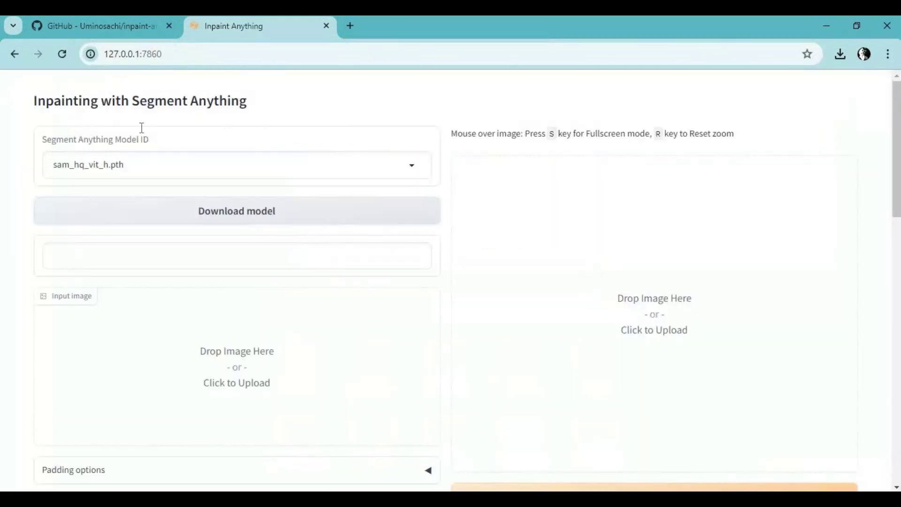
scroll(296, 237, "down", 10)
scroll(294, 238, "up", 10)
Confirm sam_hq_vit_h.pth as the segmentation model and review the page panels.
left_click(165, 166)
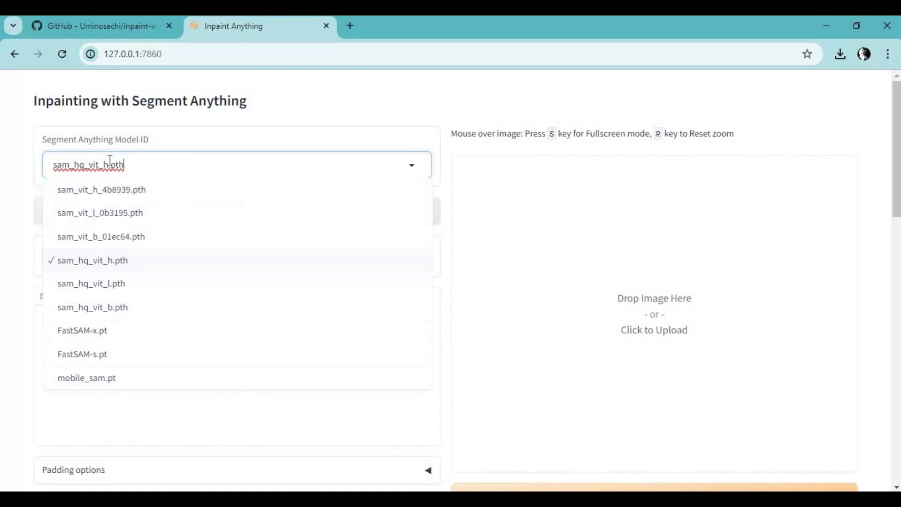
left_click(111, 266)
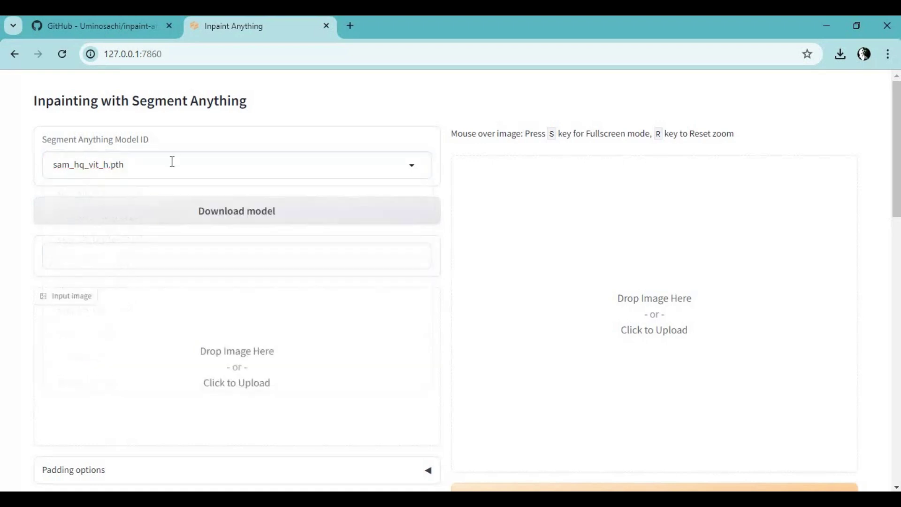
scroll(232, 176, "down", 4)
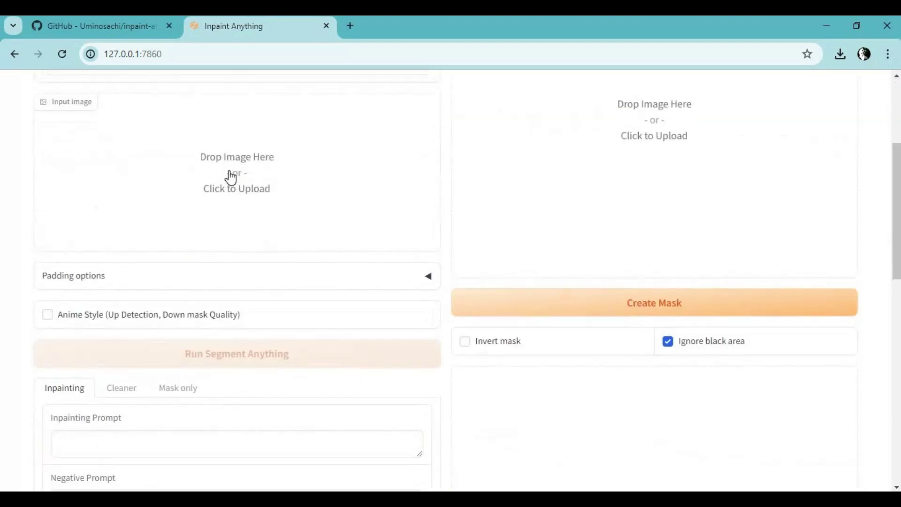
scroll(232, 176, "up", 4)
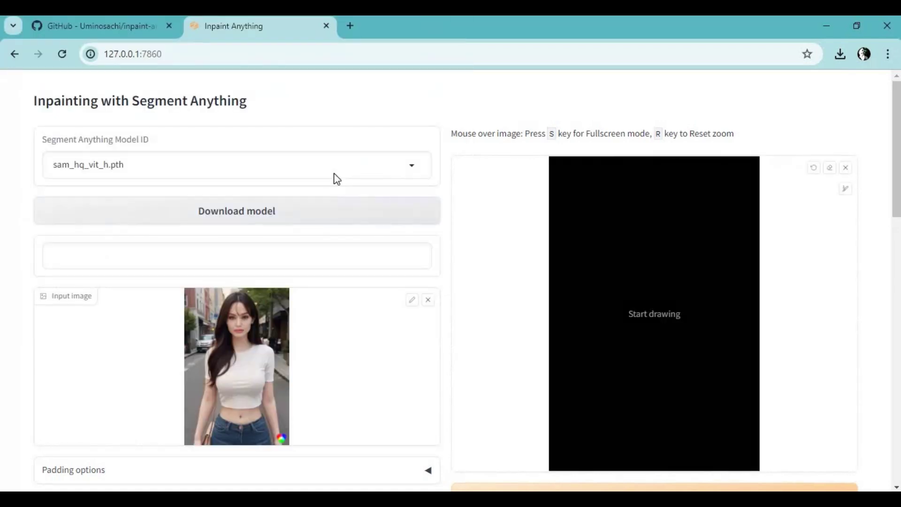
Run Segment Anything on the street portrait to get a colour-coded segmentation map.
scroll(335, 181, "down", 3)
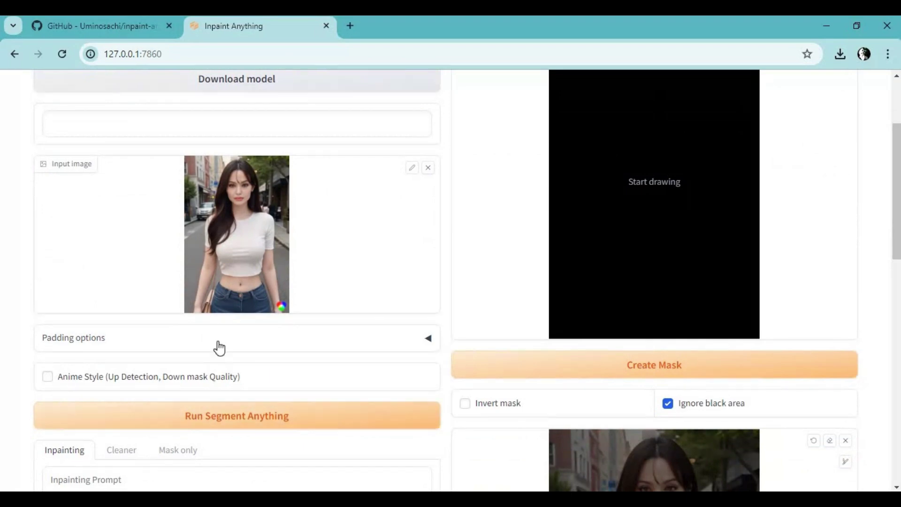
left_click(209, 419)
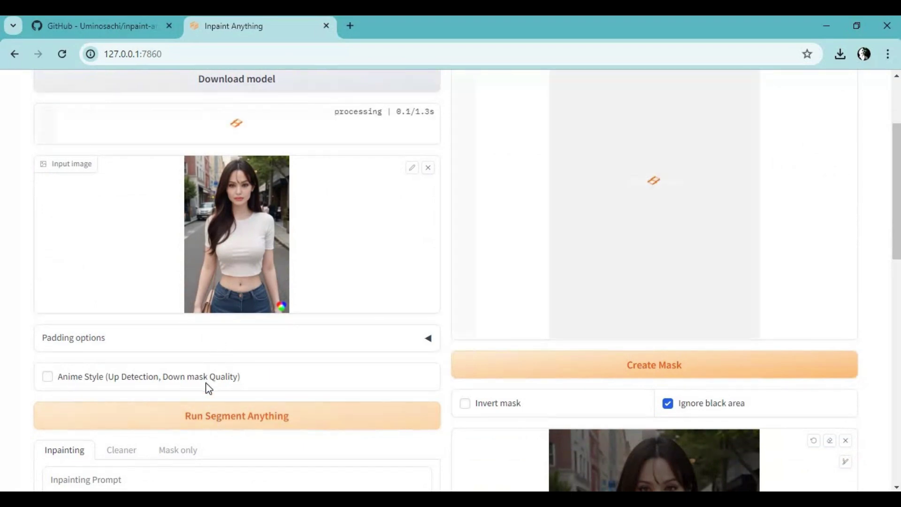
scroll(450, 282, "up", 1)
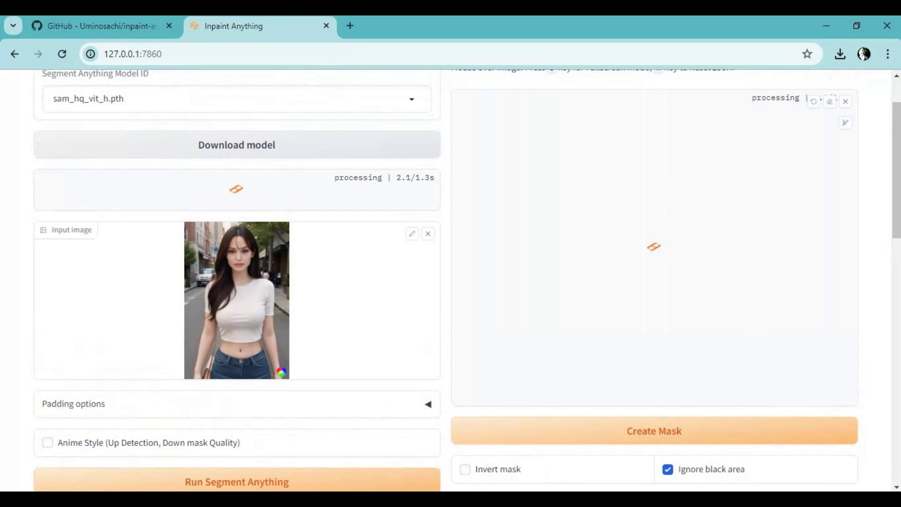
scroll(451, 282, "up", 1)
scroll(451, 282, "down", 1)
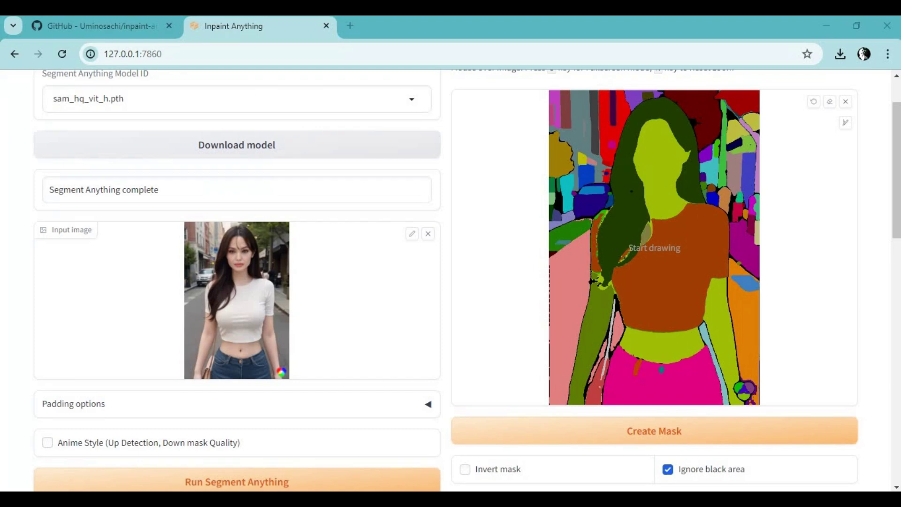
Create a mask from the hair region and expand it outward by one iteration.
scroll(653, 298, "down", 3)
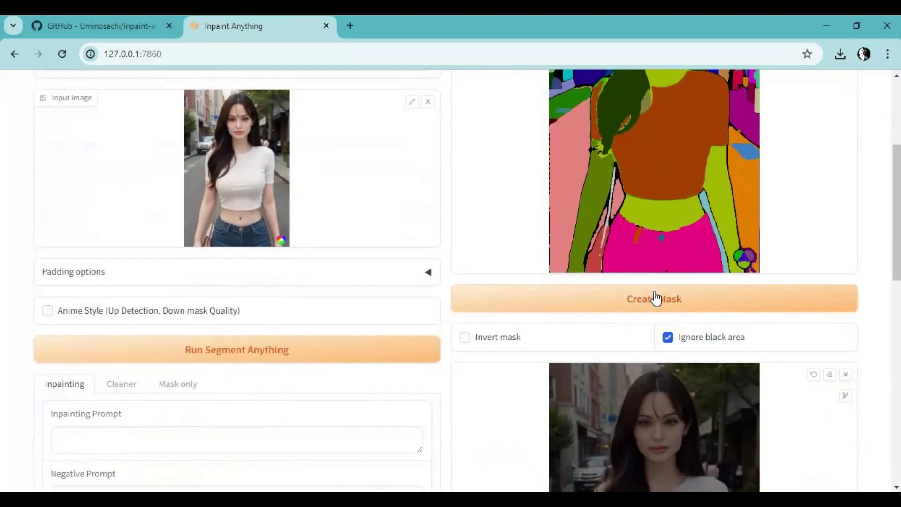
left_click(659, 299)
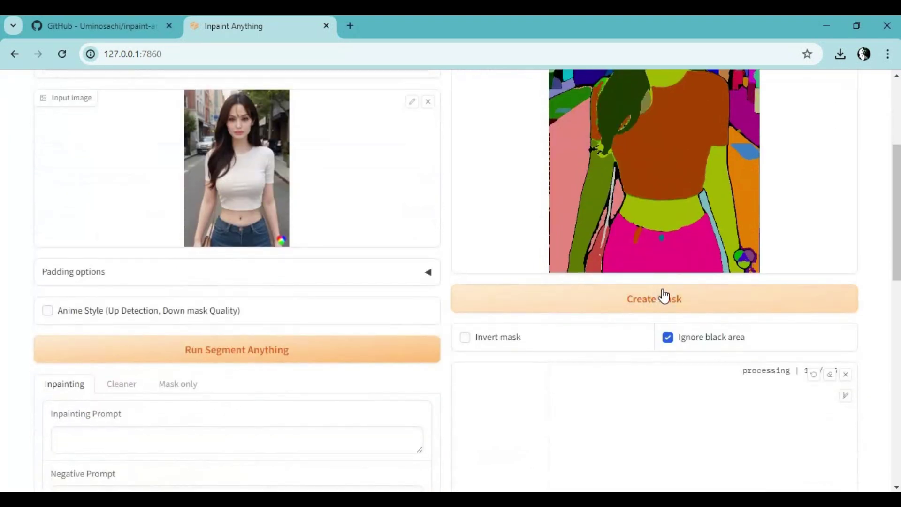
scroll(661, 298, "down", 3)
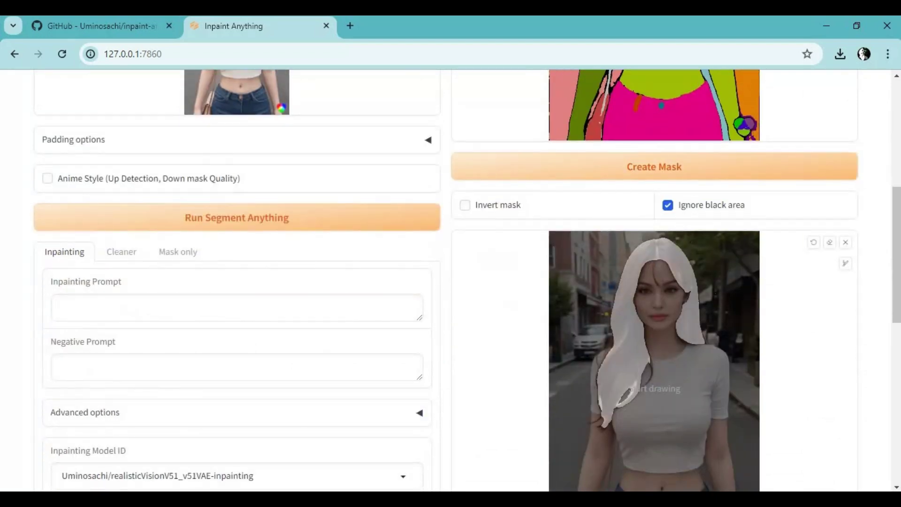
scroll(647, 315, "down", 6)
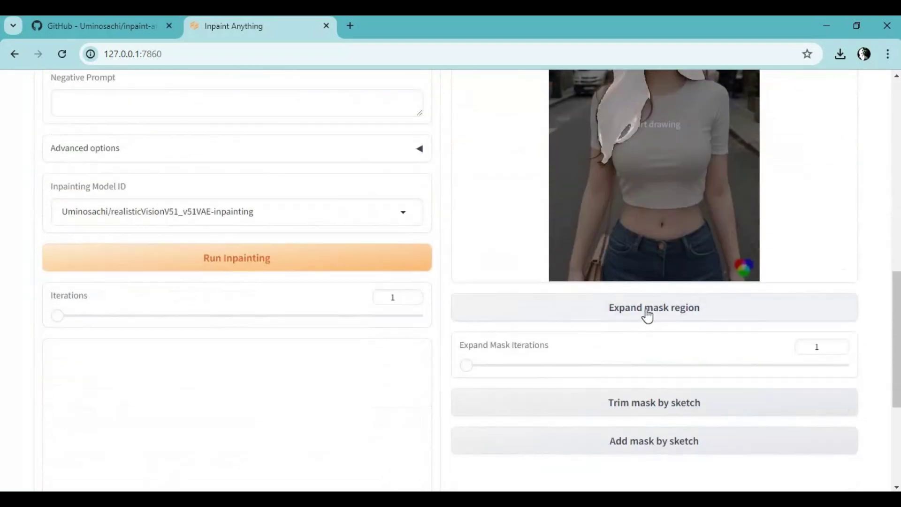
left_click(648, 316)
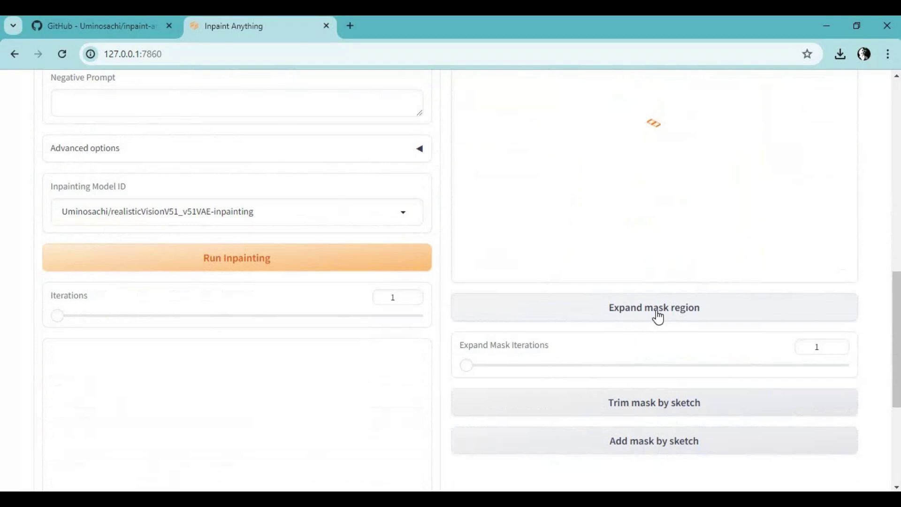
scroll(653, 338, "down", 7)
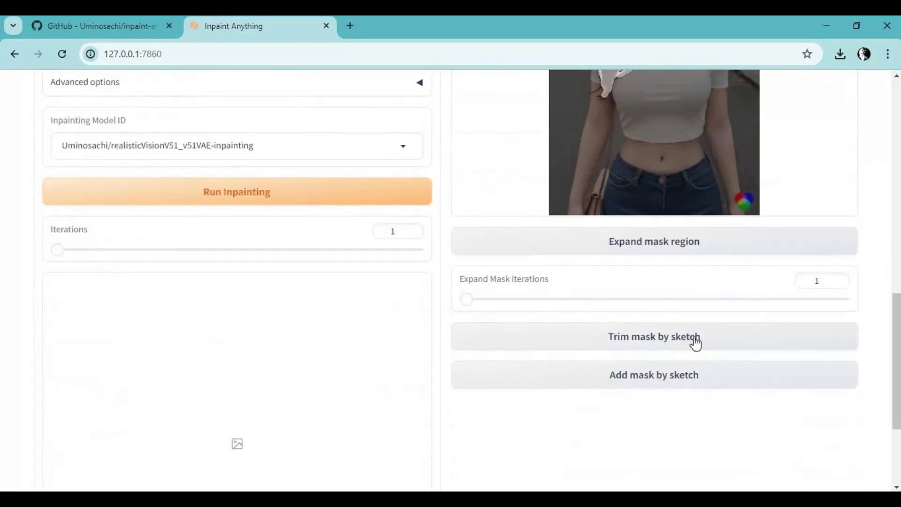
scroll(472, 347, "up", 4)
left_click(125, 173)
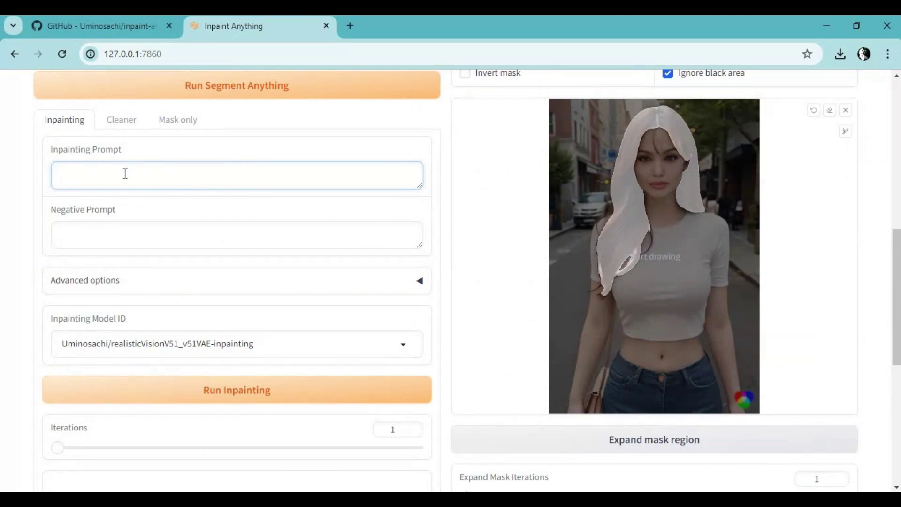
Inpaint the masked hair with prompt 'red hairs' using the Realistic Vision inpainting model.
type("red hairs")
left_click(132, 220)
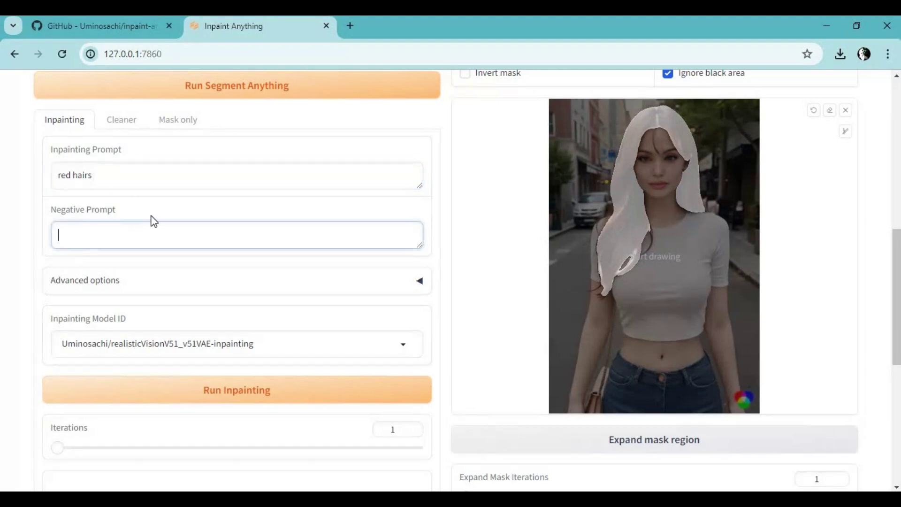
left_click(221, 334)
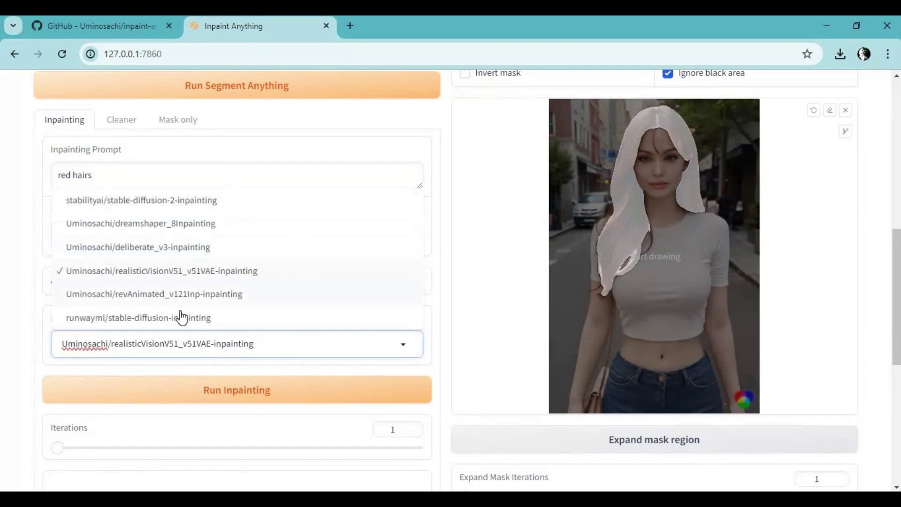
left_click(194, 275)
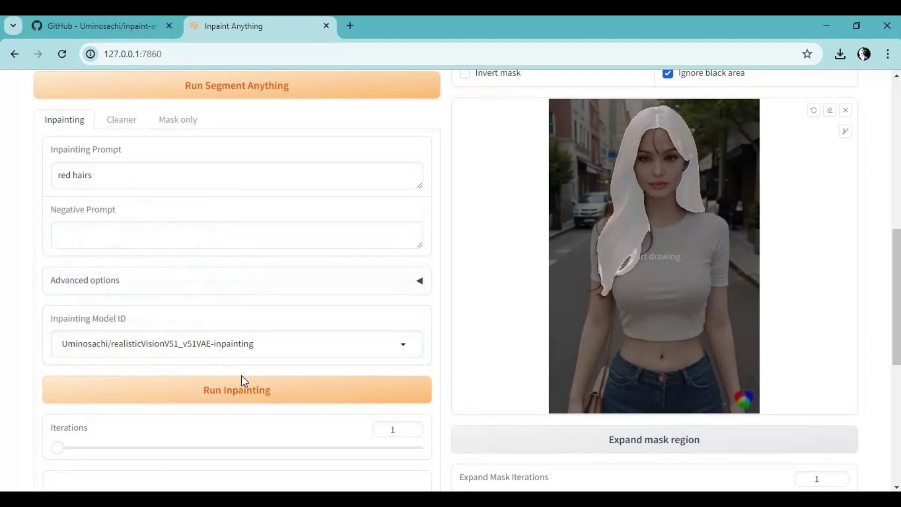
left_click(252, 403)
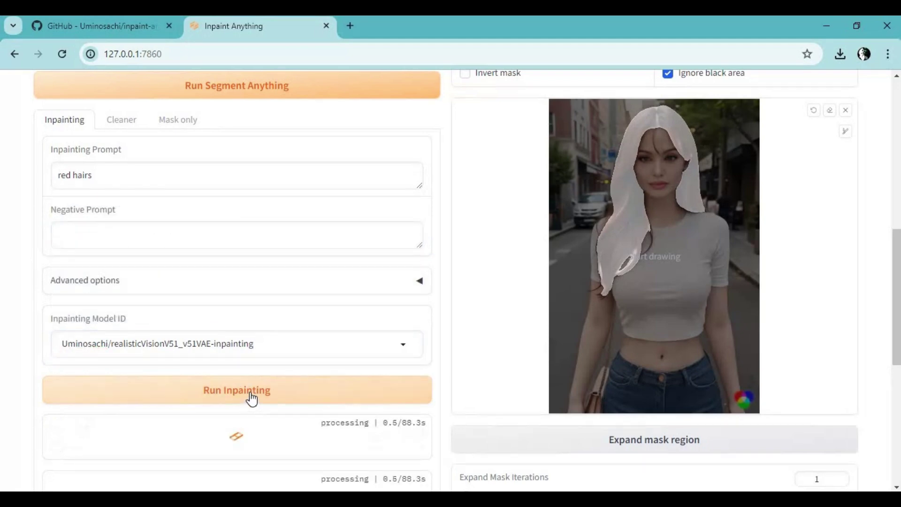
scroll(678, 351, "down", 6)
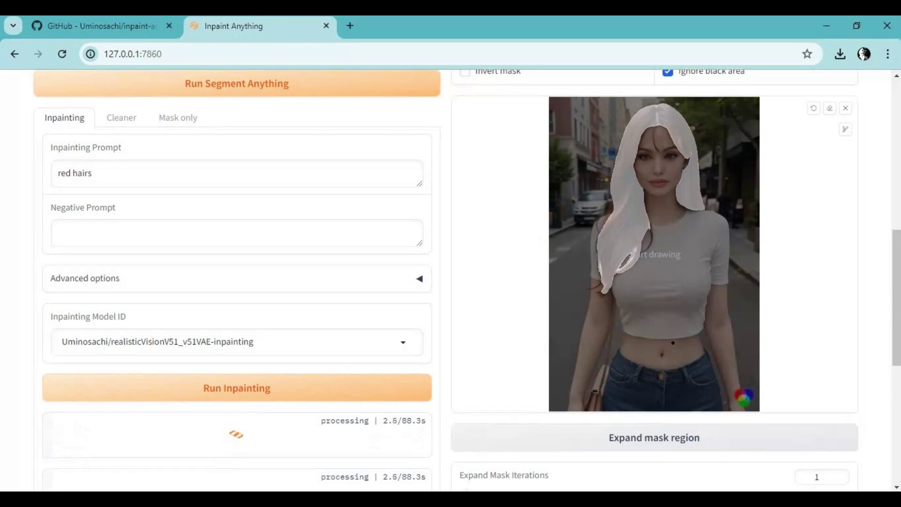
scroll(678, 351, "down", 1)
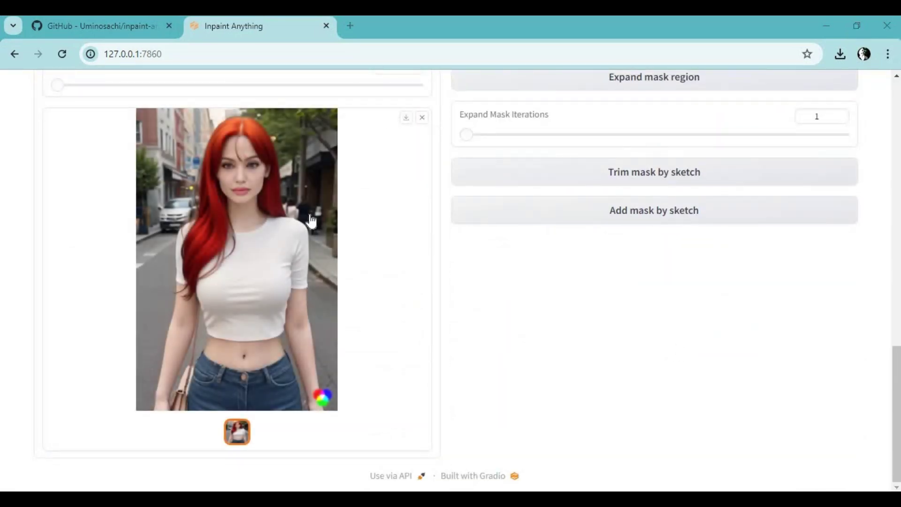
Scroll the page to view the inpainted output with the woman's hair bright red.
scroll(464, 246, "up", 6)
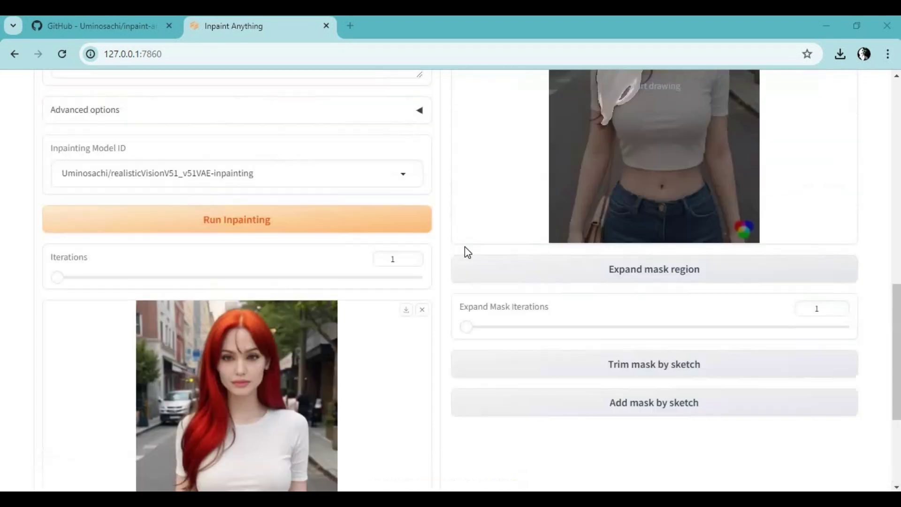
scroll(465, 246, "down", 3)
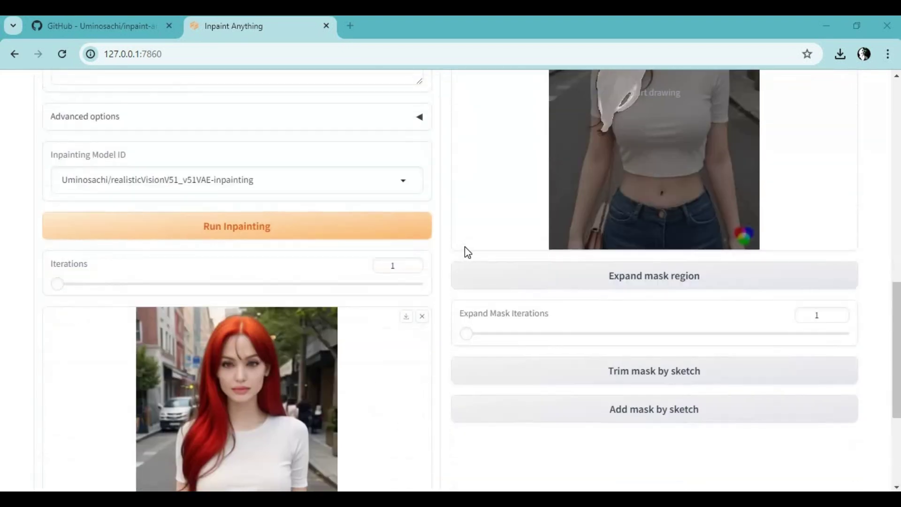
scroll(464, 247, "up", 3)
scroll(464, 247, "down", 7)
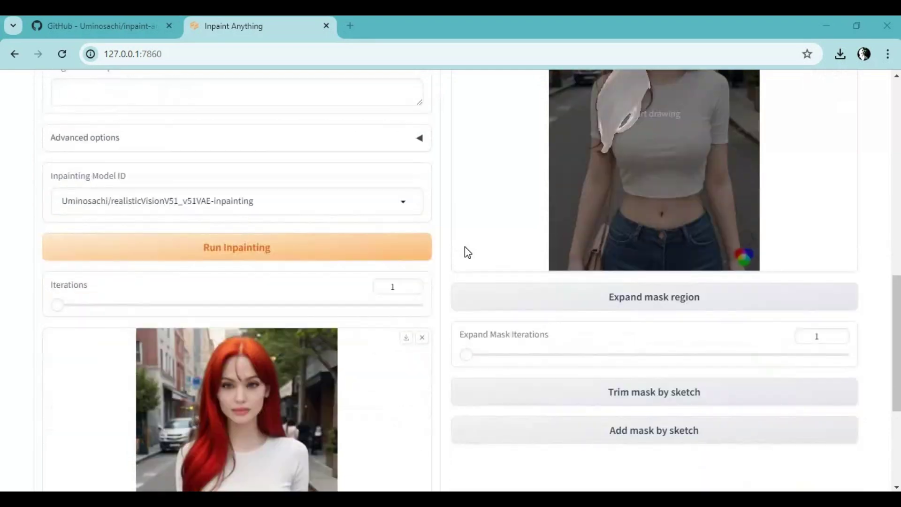